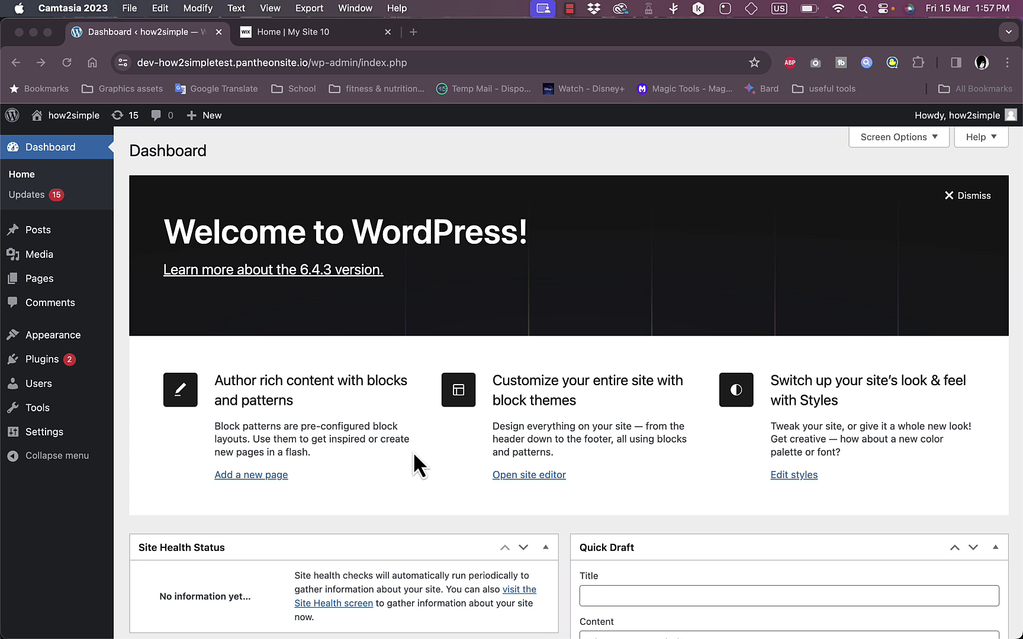
Switch to the 'Home | My Site 10' tab showing the PulseFit Wix site
click(322, 32)
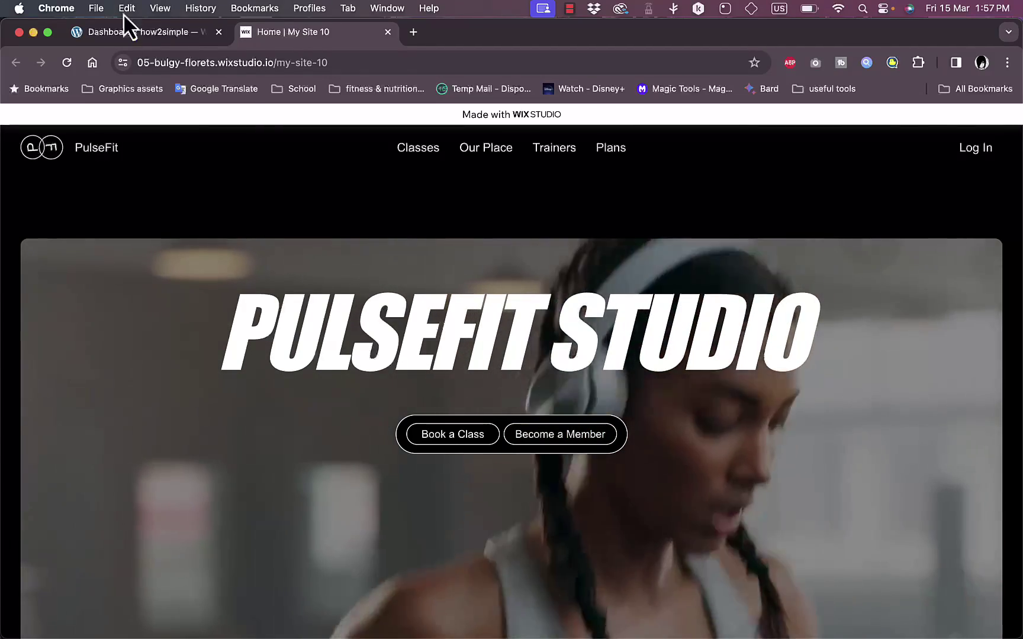
Back in the WordPress dashboard, search Add Plugins for 'elementor'
click(152, 35)
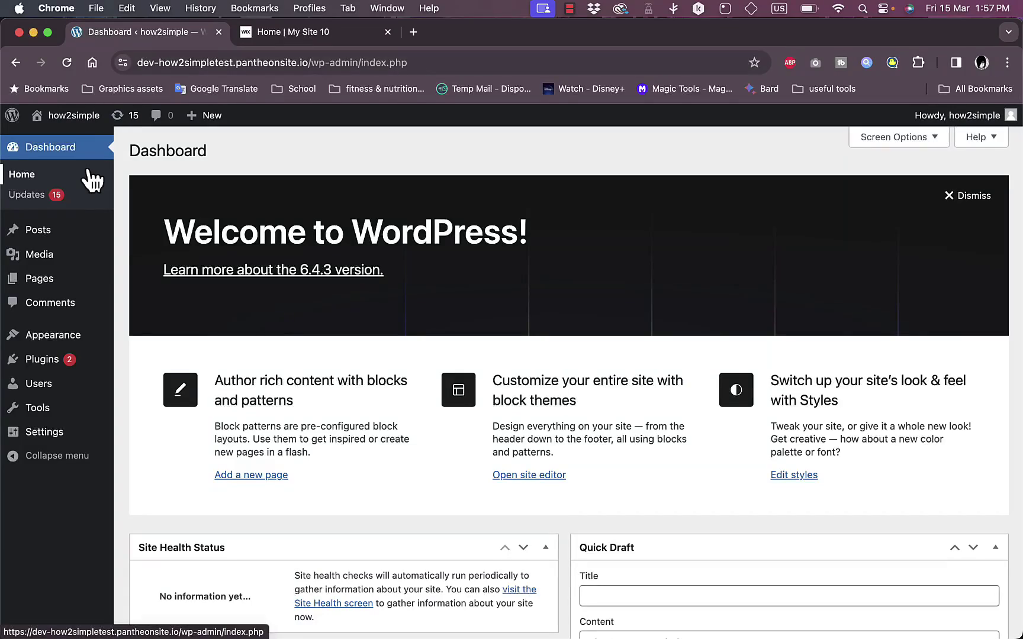
mouse_move(44, 364)
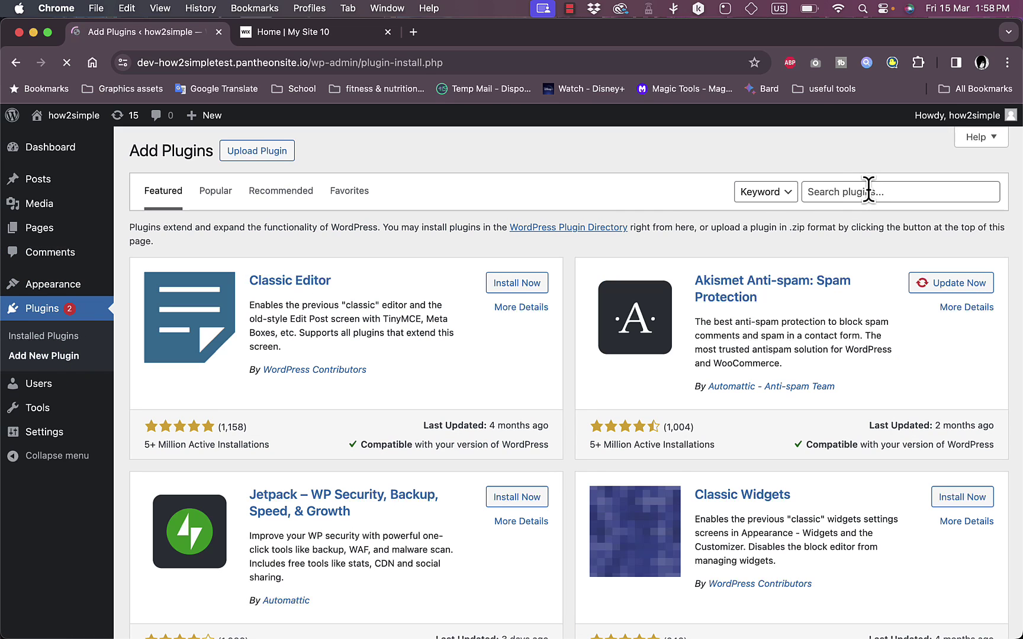
click(868, 189)
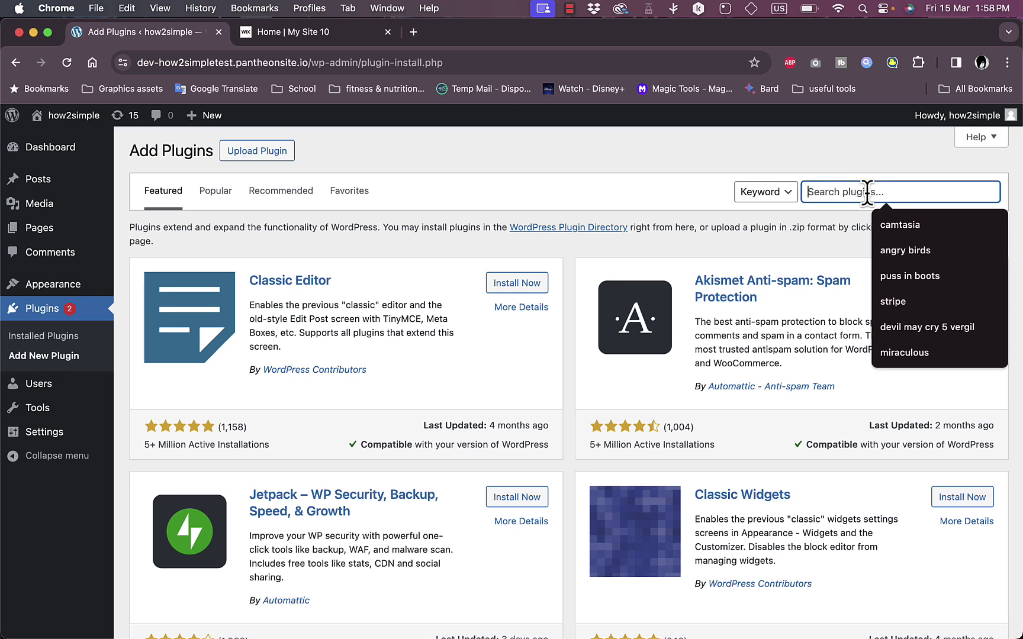
text(elementor)
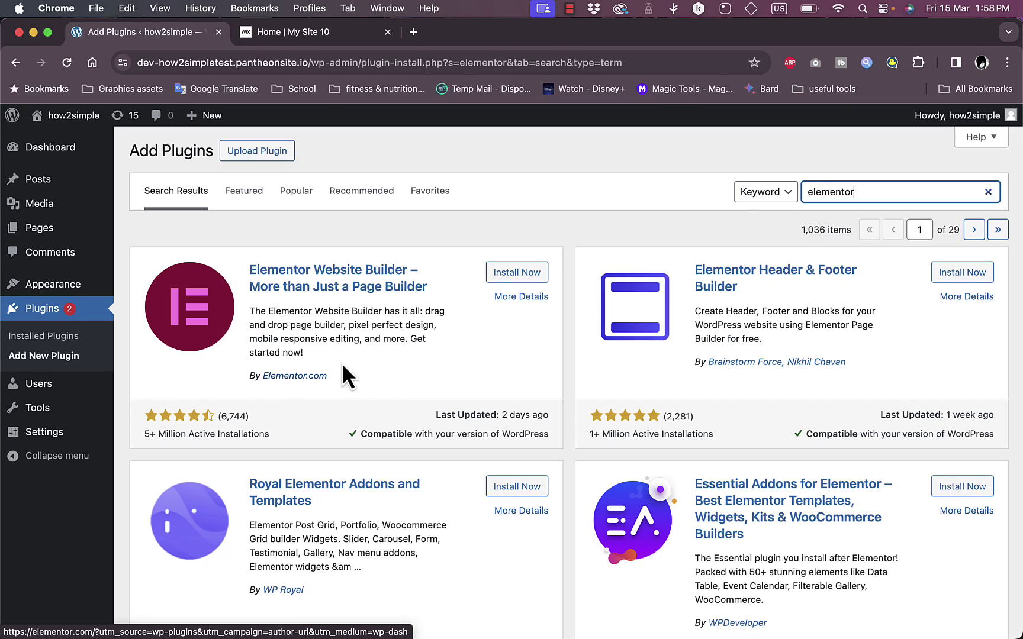
Install and activate Elementor Website Builder, then back out of its onboarding page
click(517, 275)
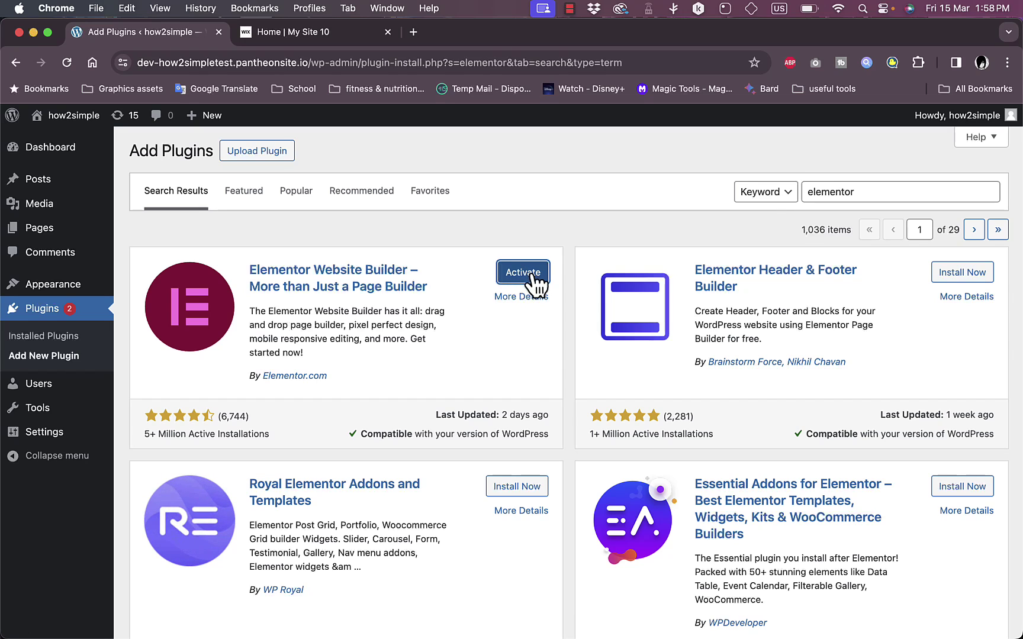
click(536, 281)
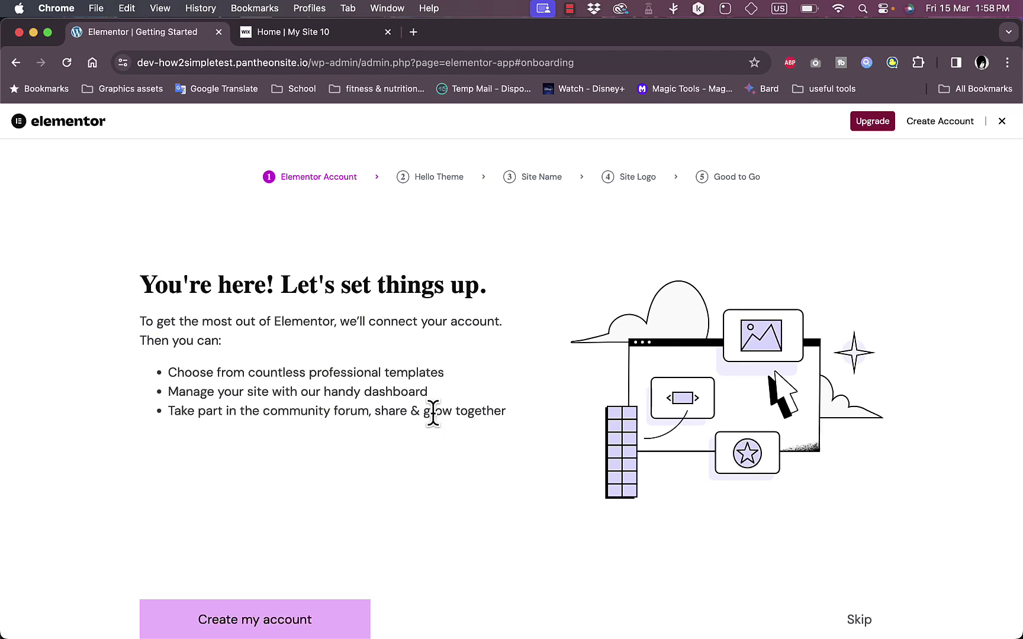
scroll(346, 340, down, 1)
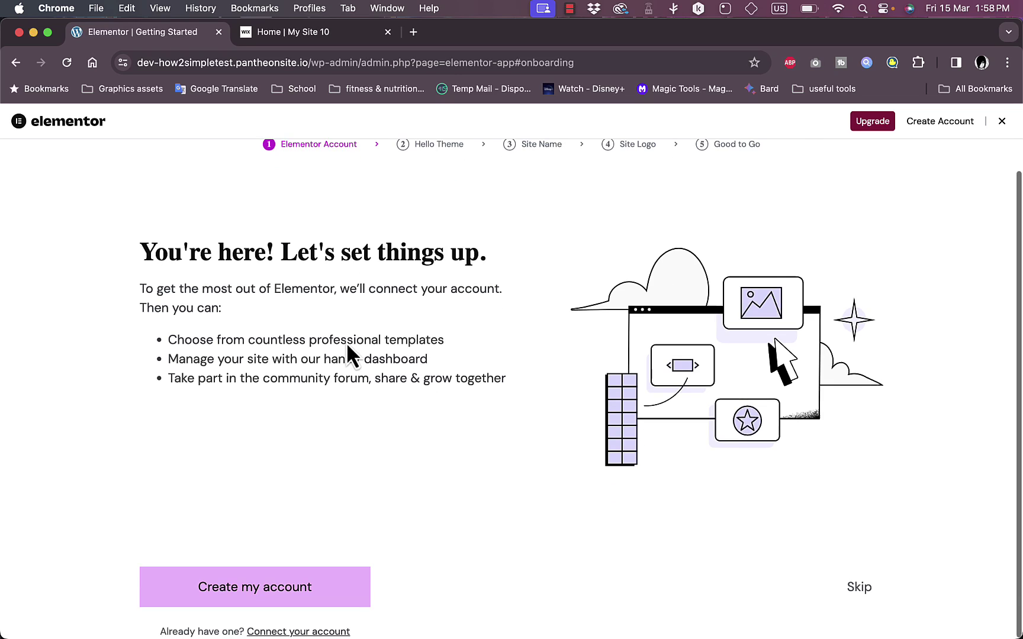
scroll(345, 340, up, 1)
click(16, 63)
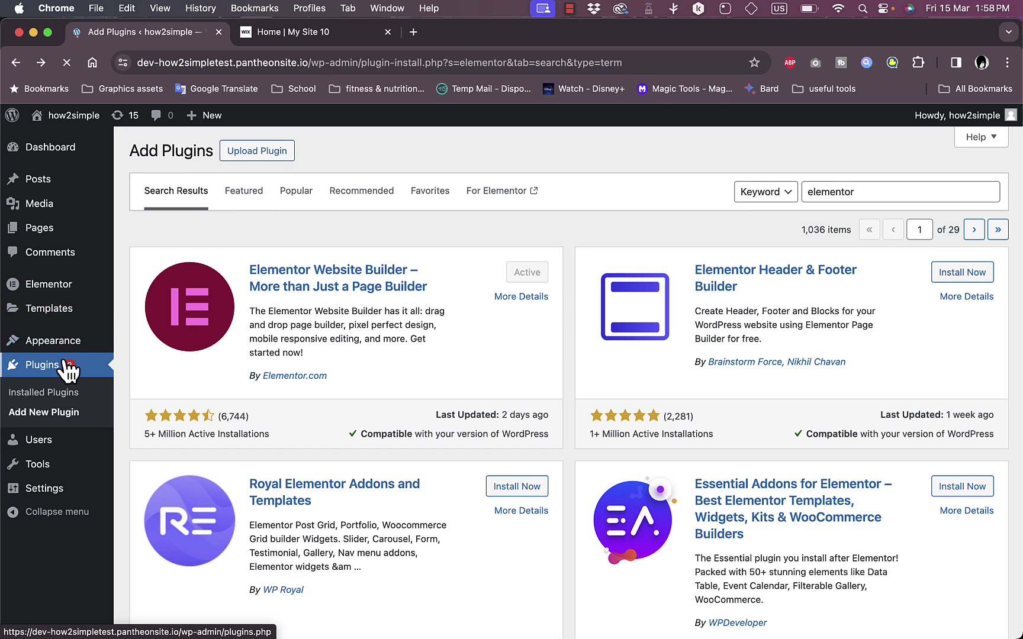
Check Elementor under Installed Plugins, then open the 'Hello world!' post for editing
click(59, 394)
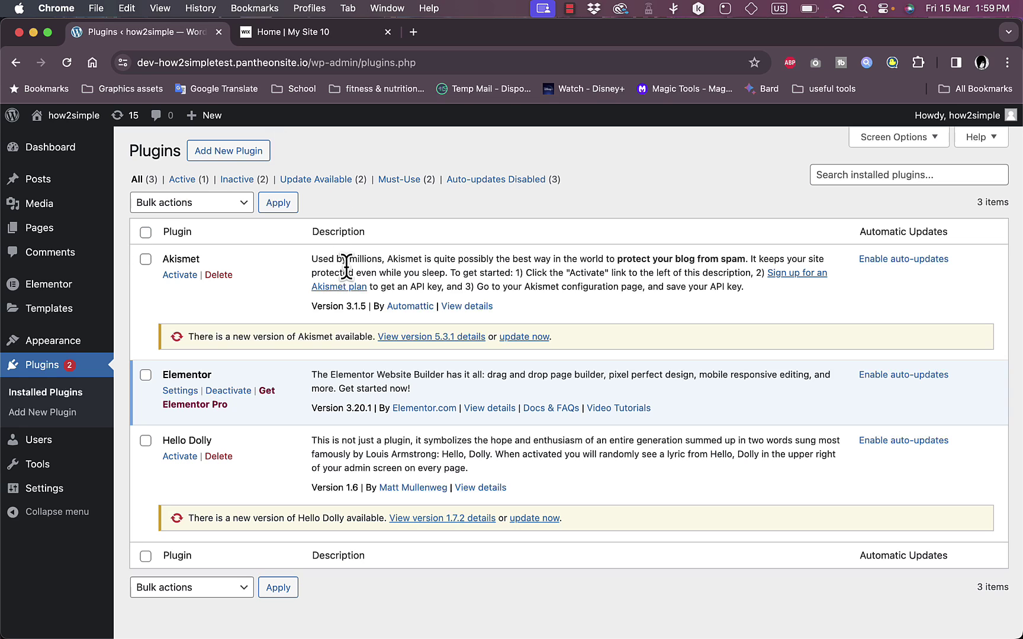
mouse_move(40, 185)
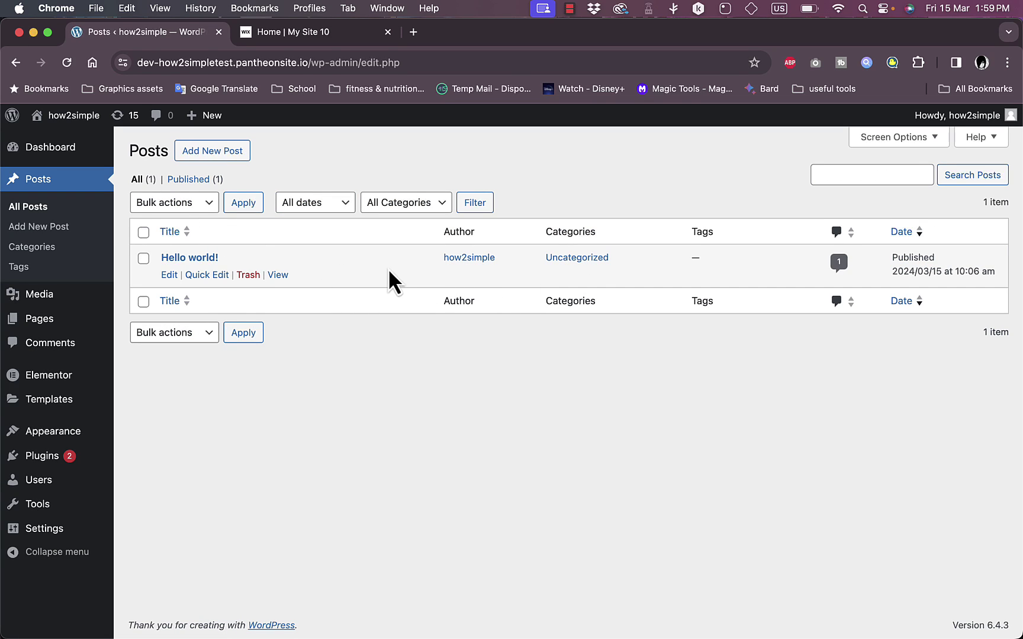
click(199, 264)
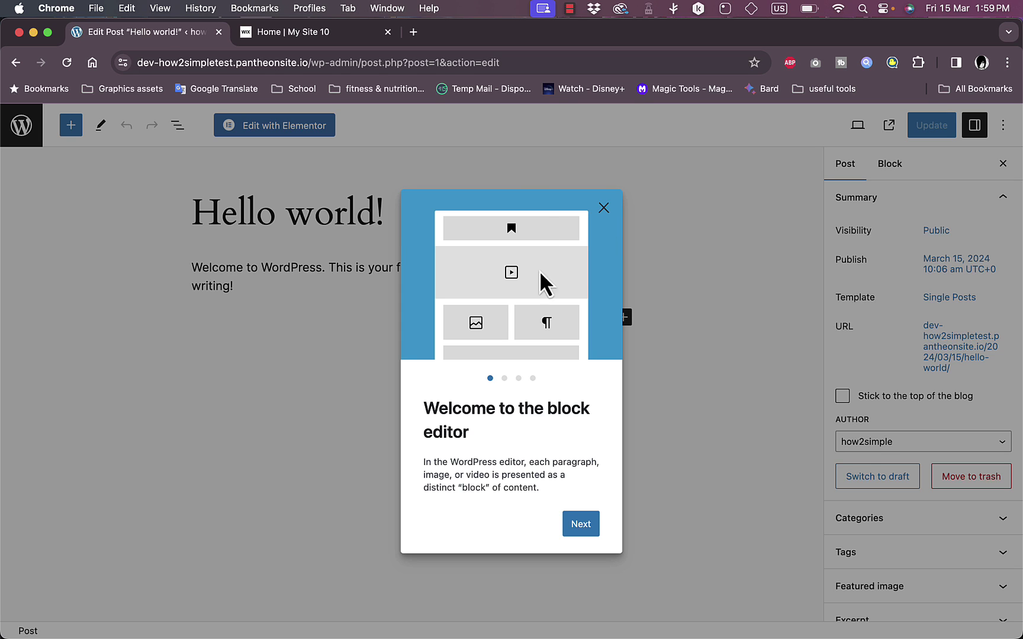
Dismiss the block editor welcome guide and launch 'Hello world!' with Edit with Elementor
click(603, 208)
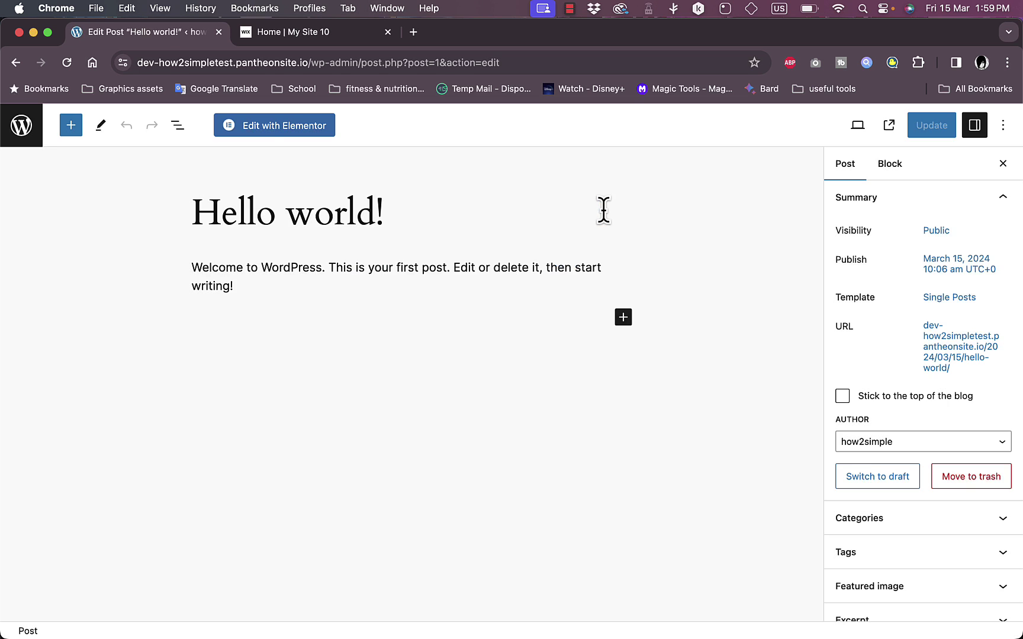
click(284, 125)
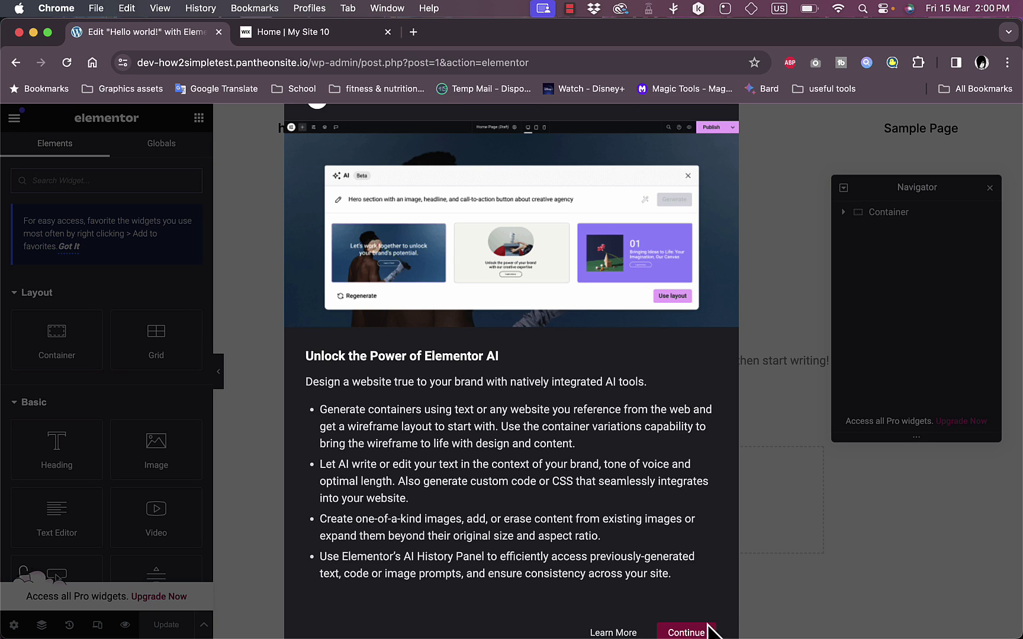
Drop a Shortcode widget (found via 'shortc') under the post text, then return to the Wix tab
click(687, 632)
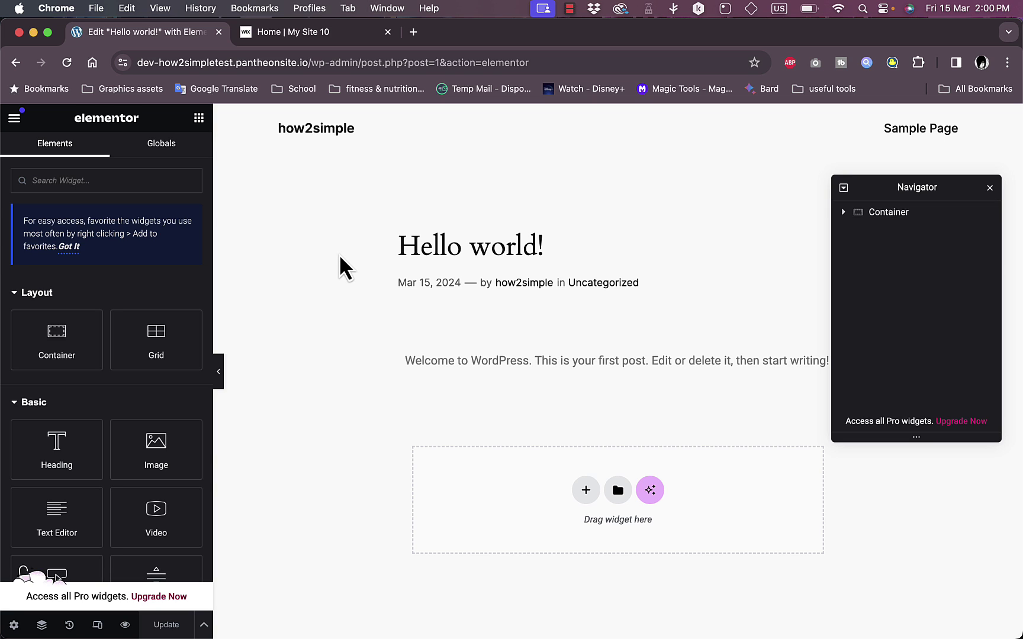
click(119, 180)
text(sh)
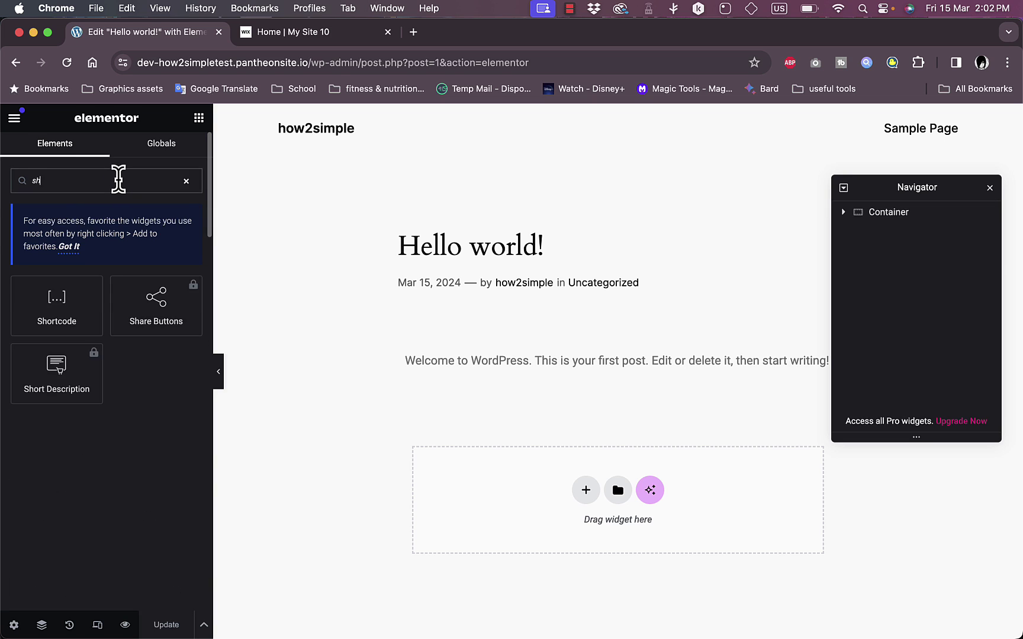
text(ortc)
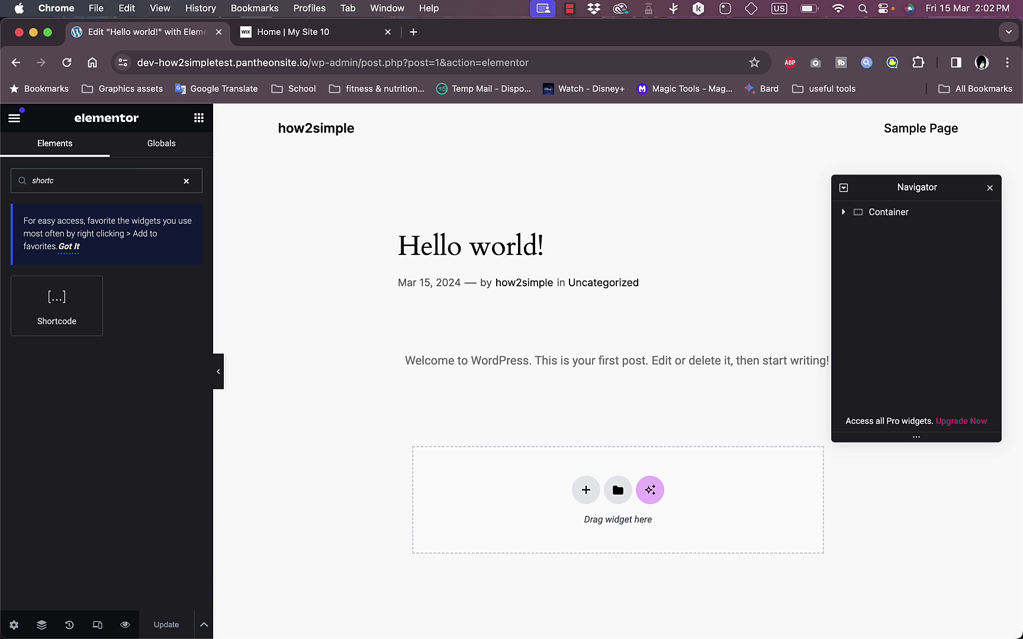
drag(59, 305, 507, 380)
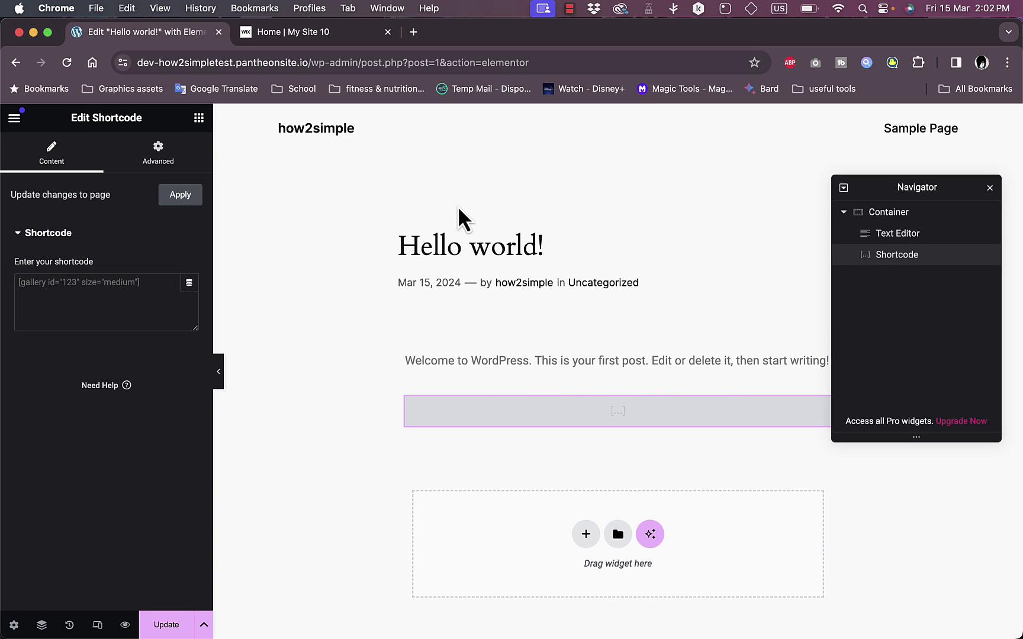
click(320, 38)
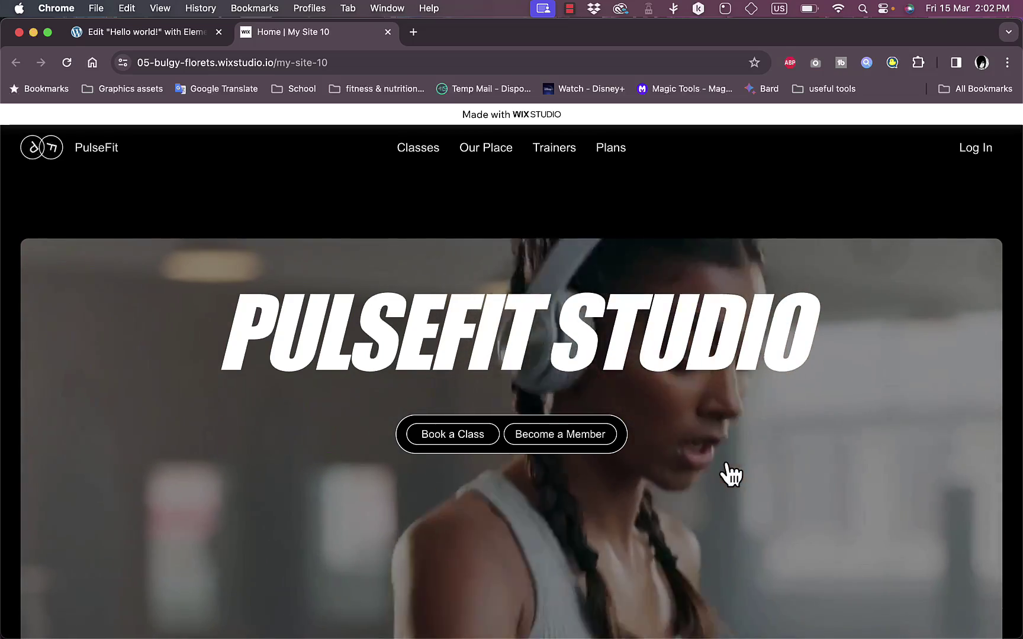
Inspect the Wix hero in DevTools and select the <body> markup in Edit as HTML mode
right_click(725, 463)
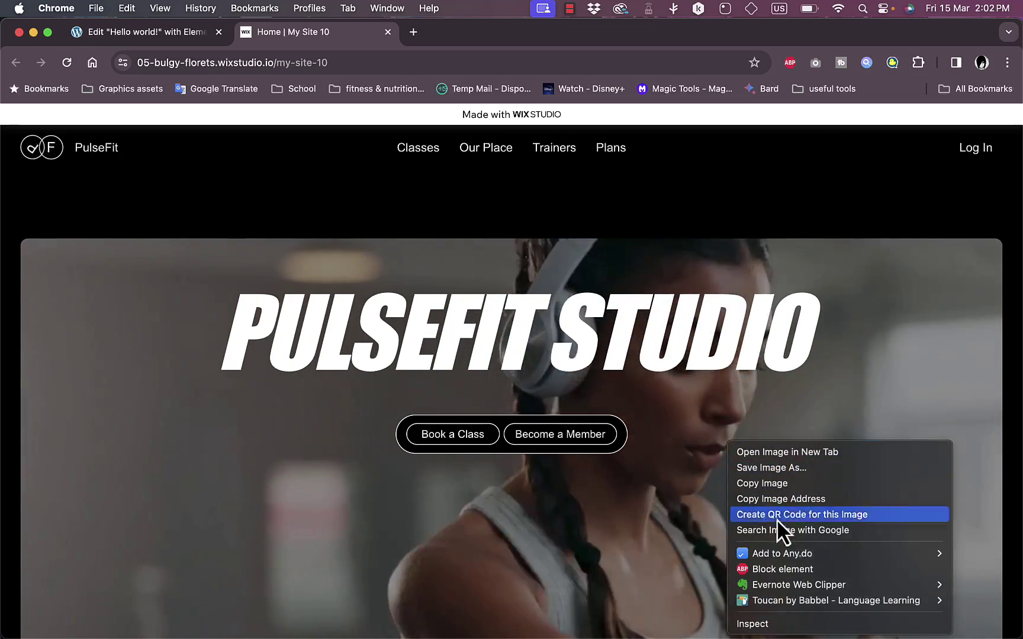
click(818, 625)
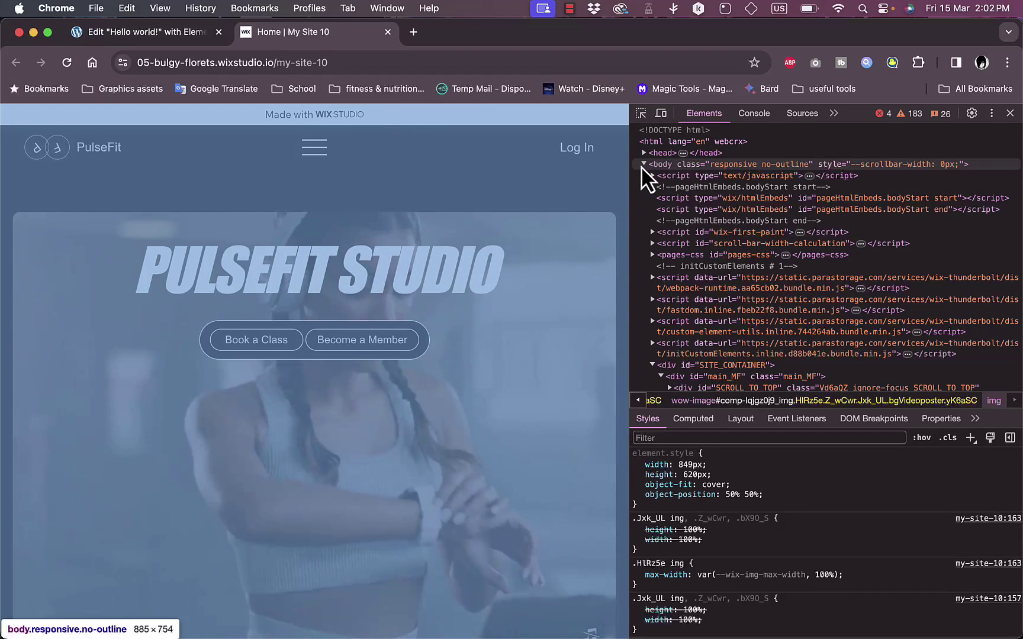
right_click(636, 166)
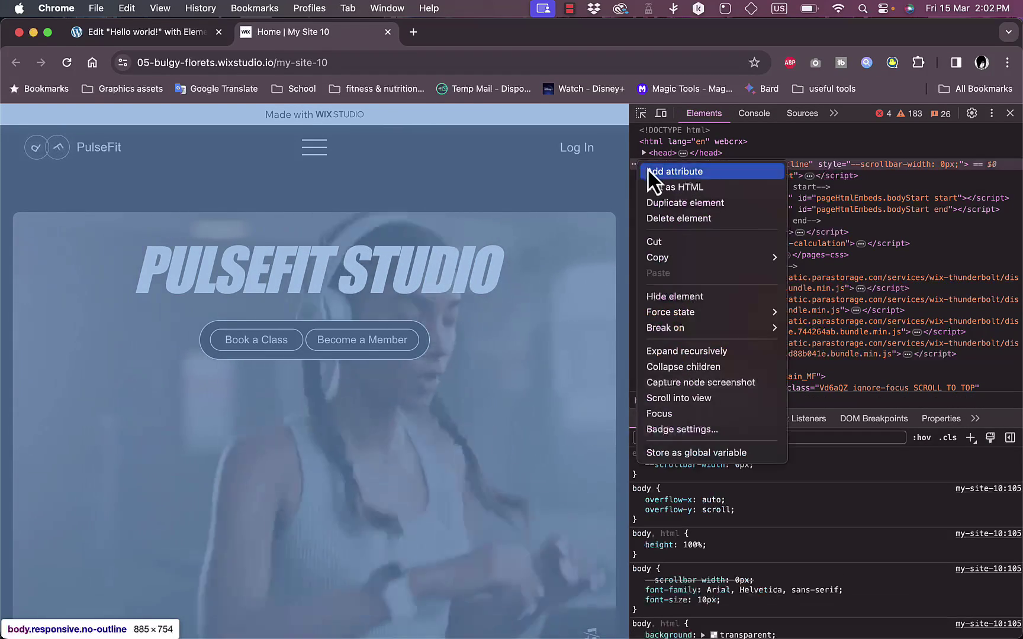
click(695, 188)
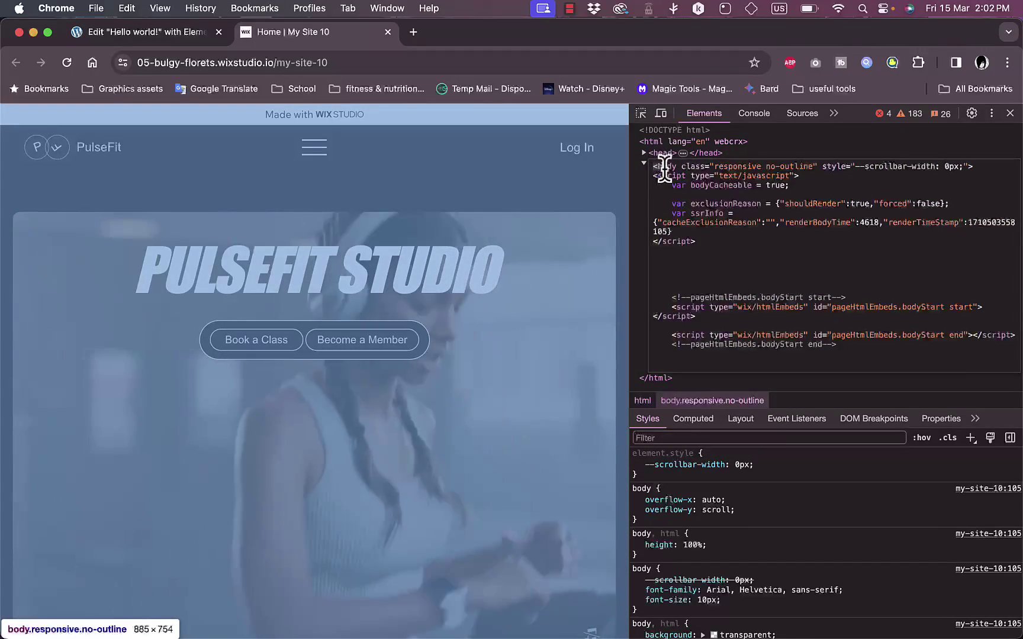
drag(664, 170, 840, 441)
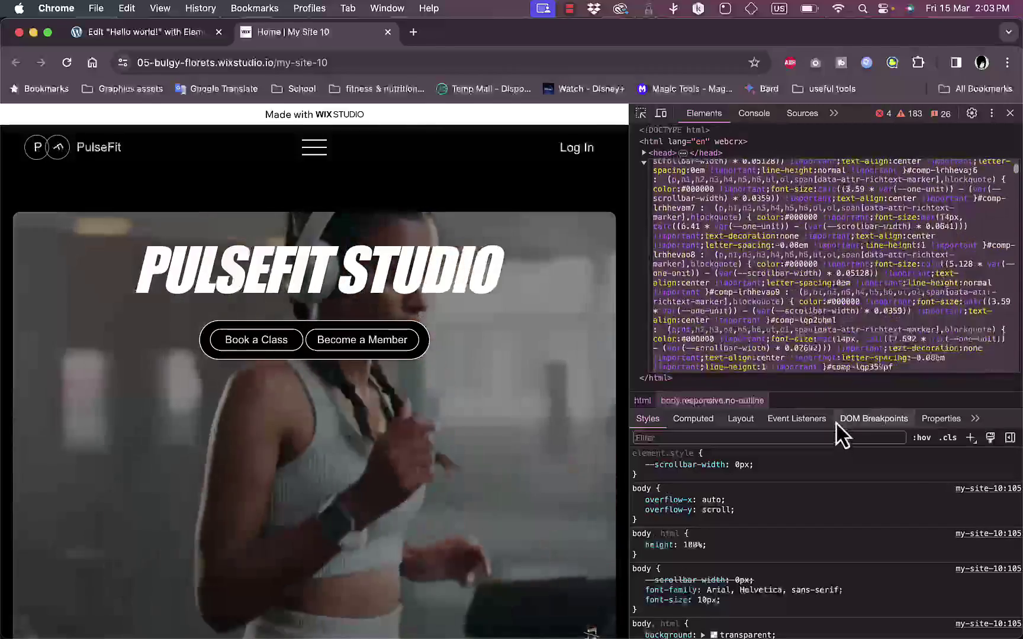
scroll(829, 295, down, 2)
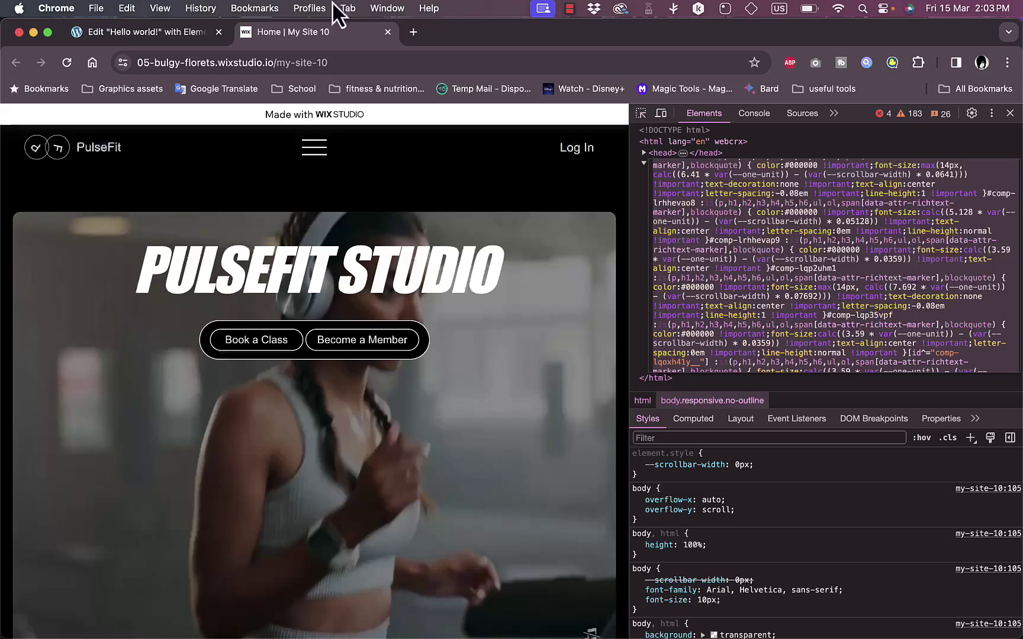
Return to the Elementor post and open the Shortcode widget's Edit Shortcode panel
click(159, 34)
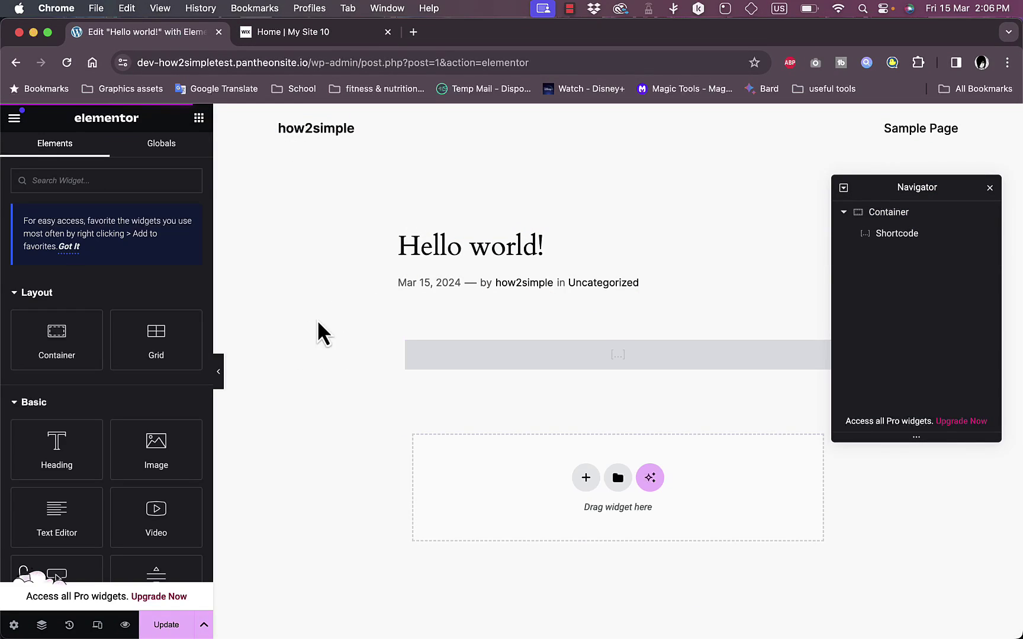
click(655, 350)
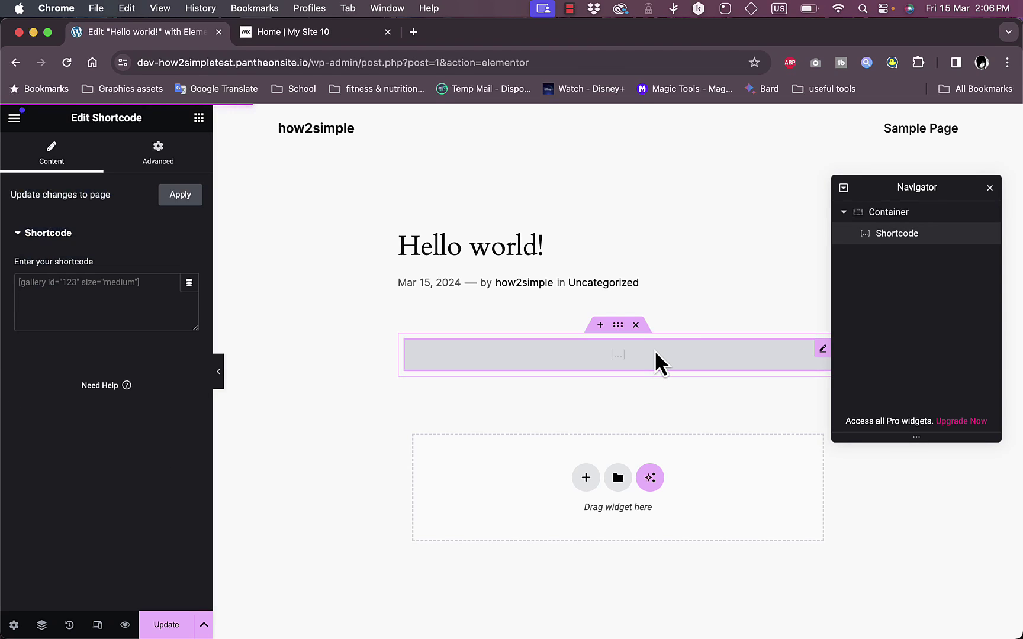
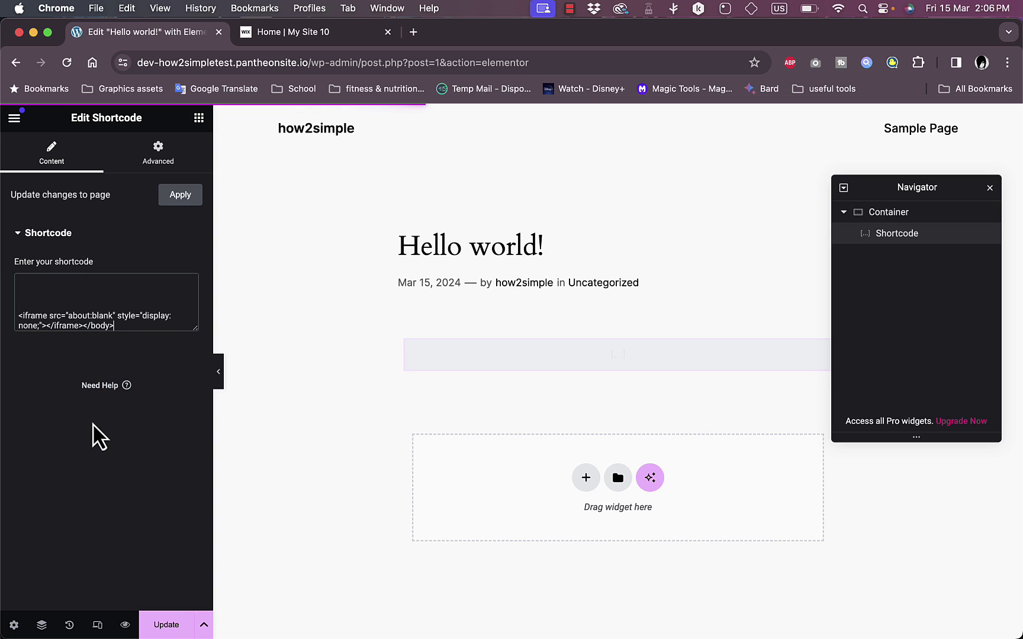
Look over the pasted HTML in the Shortcode widget and apply it to refresh the post preview
scroll(111, 306, down, 1)
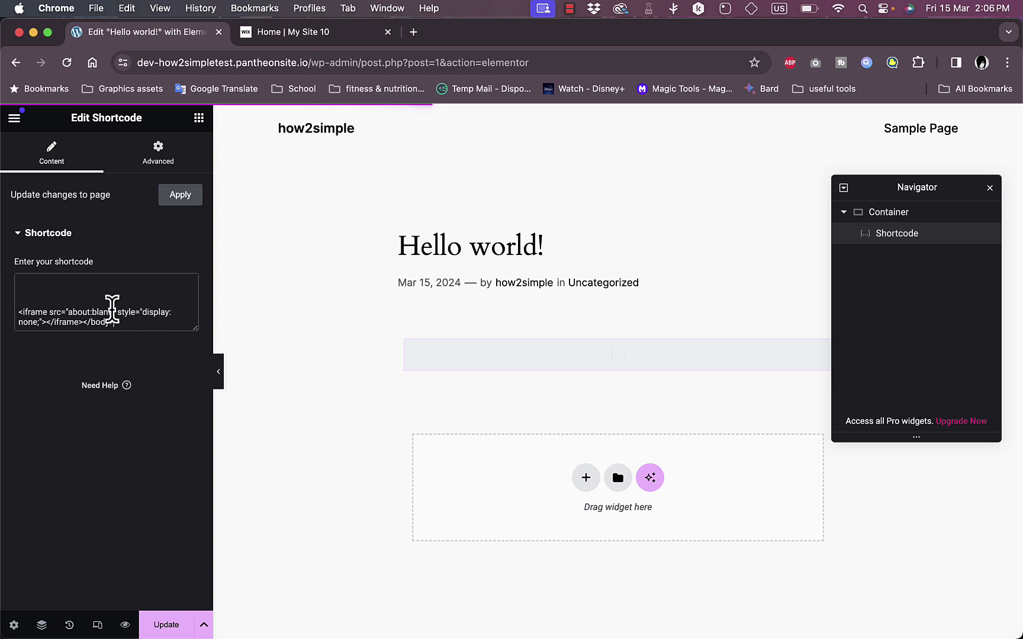
scroll(112, 306, up, 10)
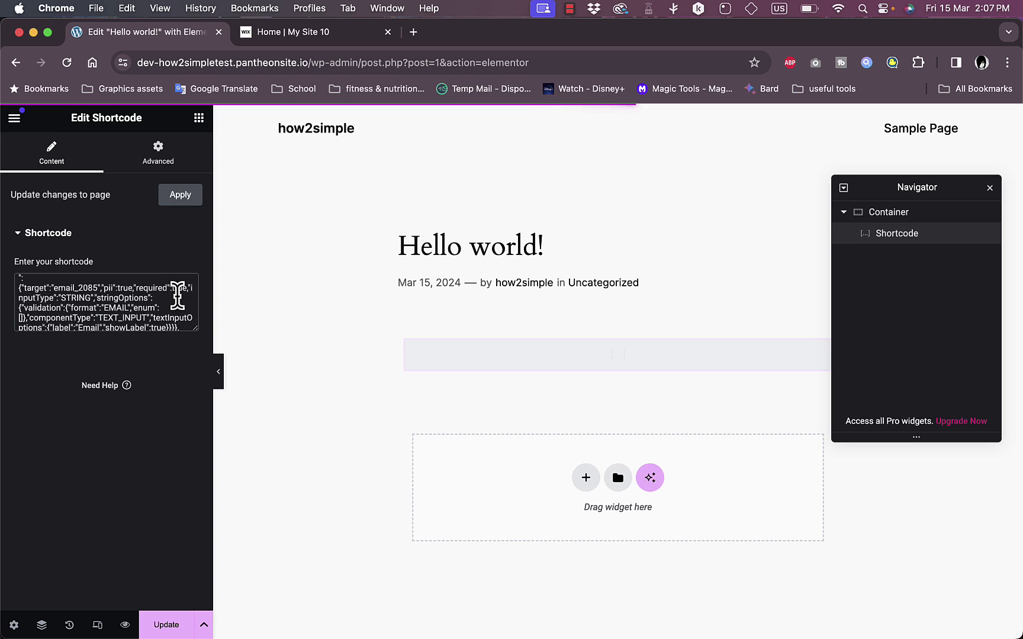
click(181, 196)
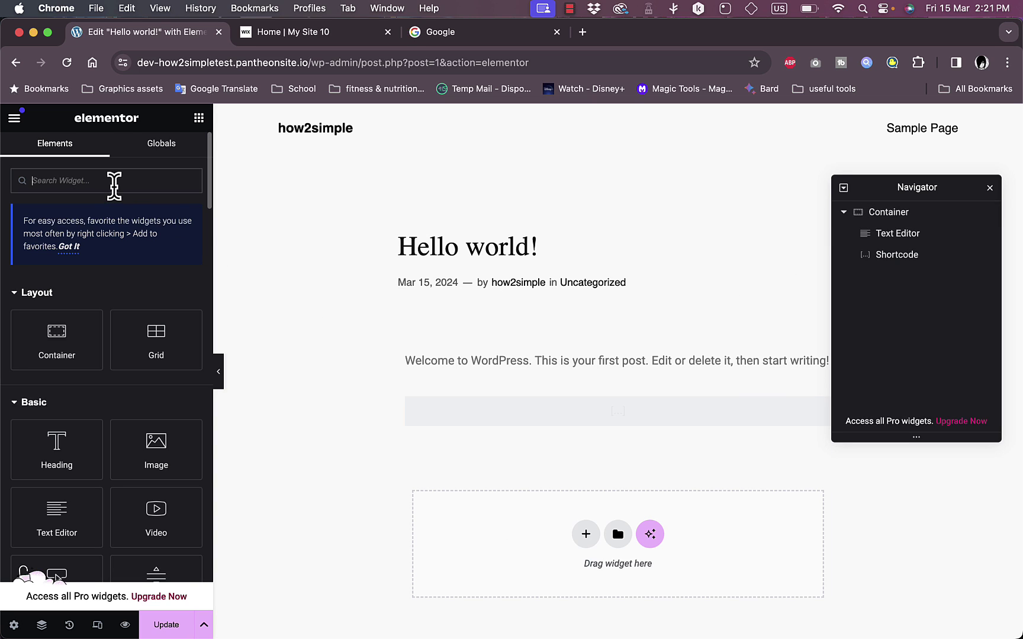
Find the Shortcode widget via 'shortc', drop it under the welcome text, and paste the Wix page HTML
text(shortcode)
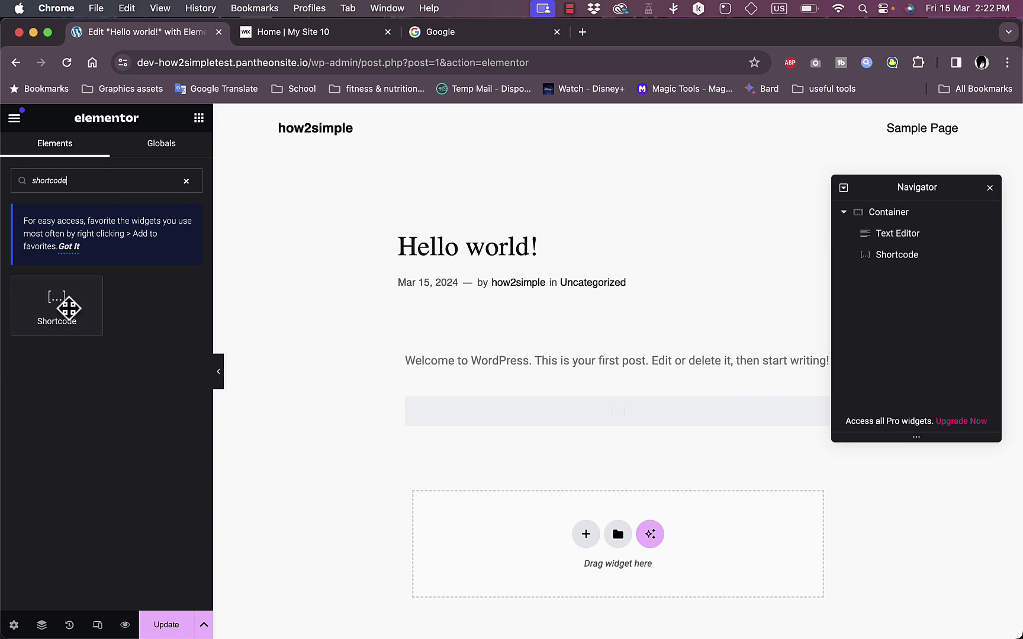
drag(69, 309, 477, 373)
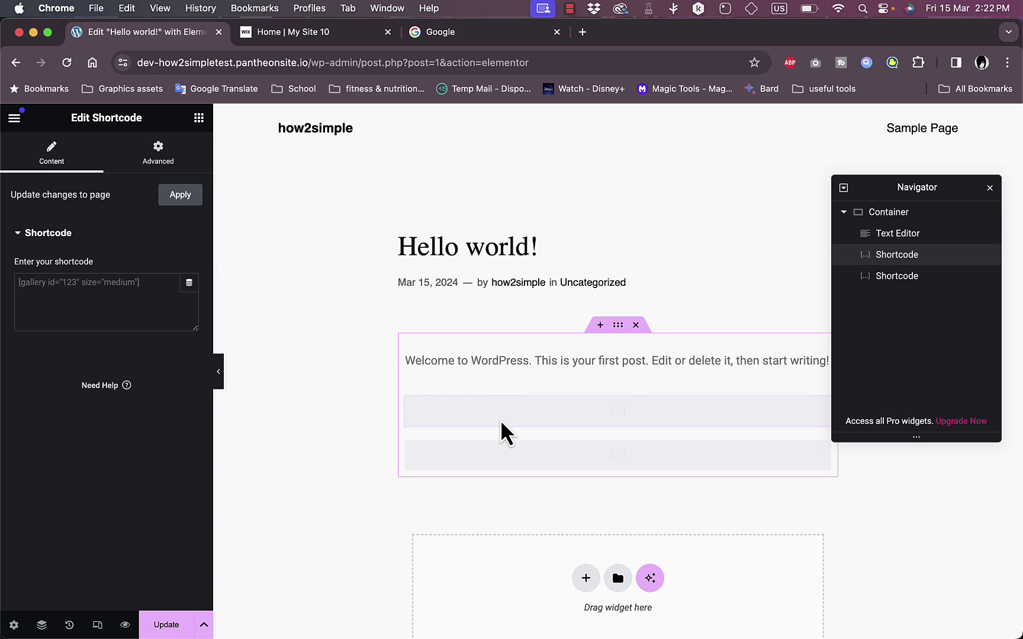
key(super+v)
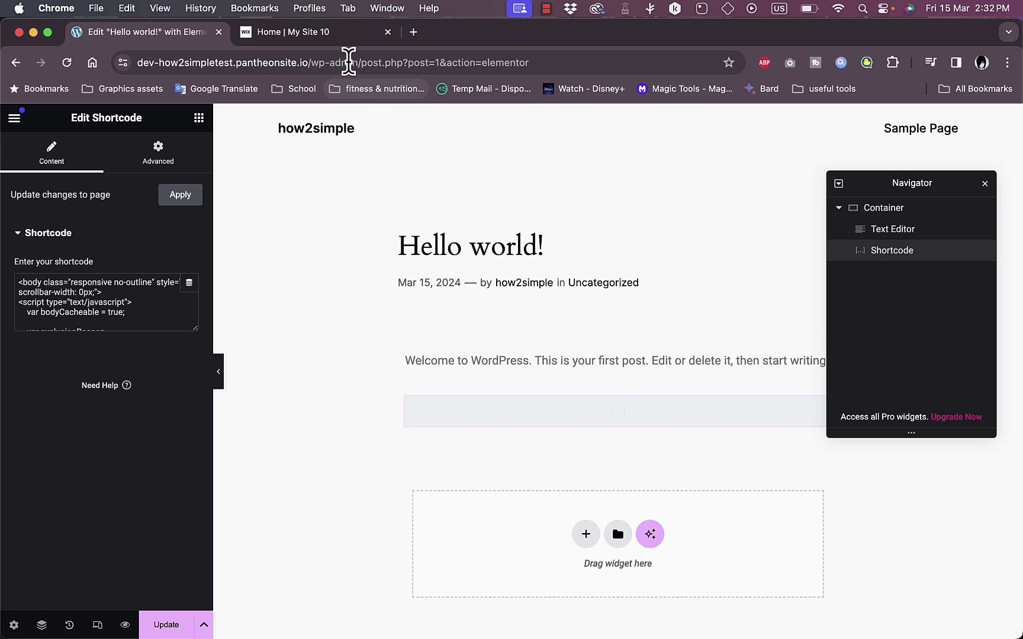
Compare the PulseFit Wix home page against the Elementor editor, then open a new blank tab
click(338, 34)
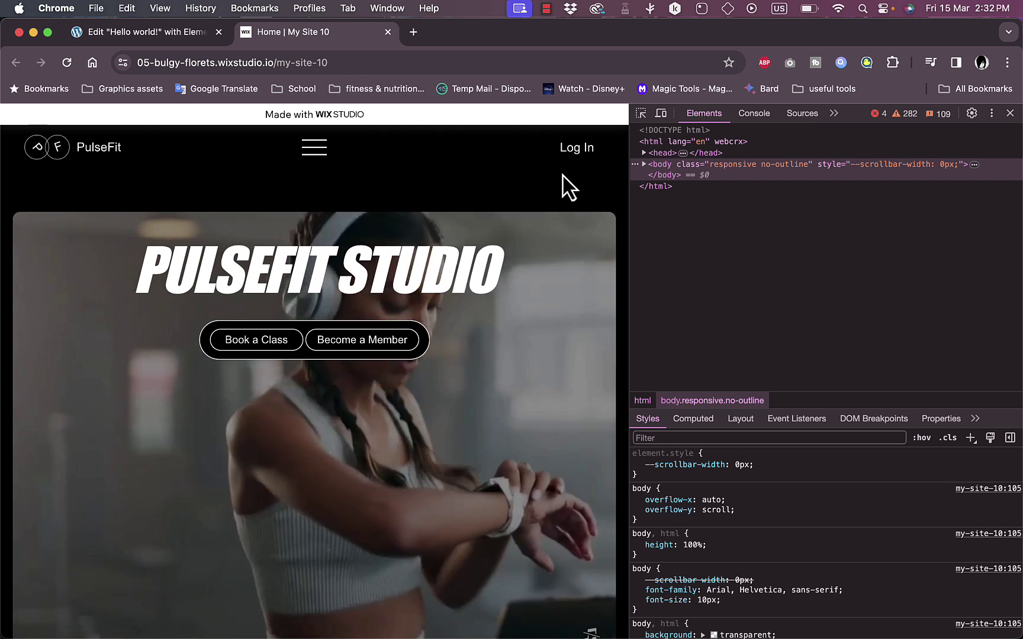
scroll(506, 441, down, 2)
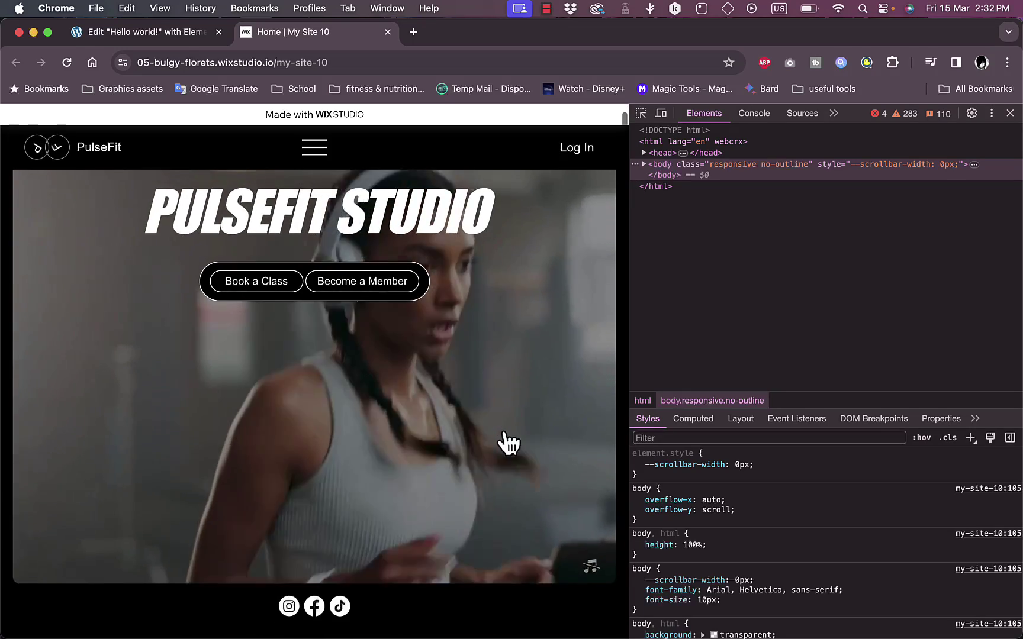
scroll(508, 442, down, 2)
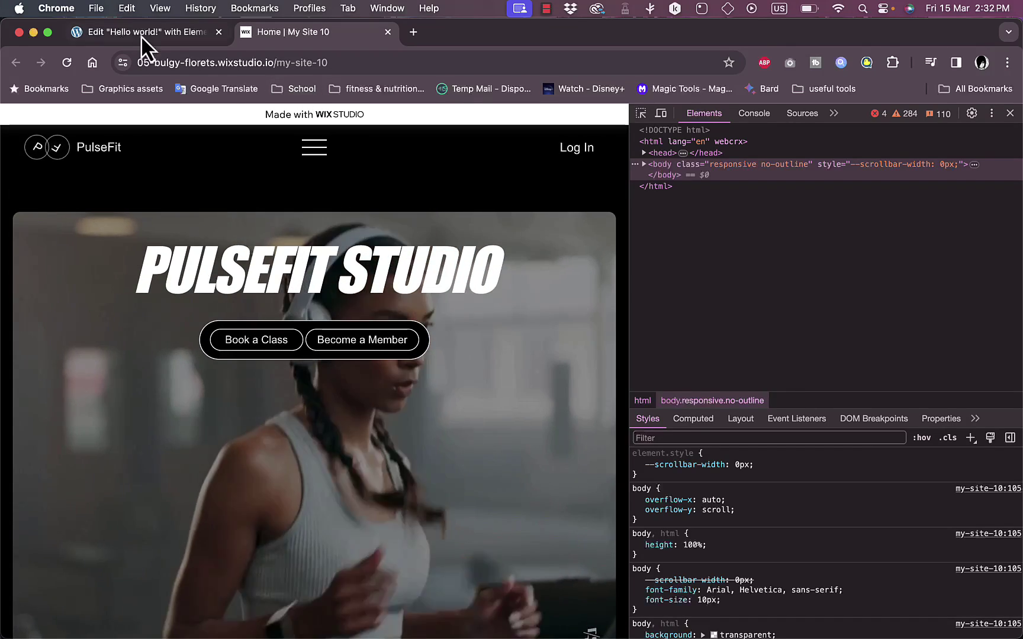
click(142, 36)
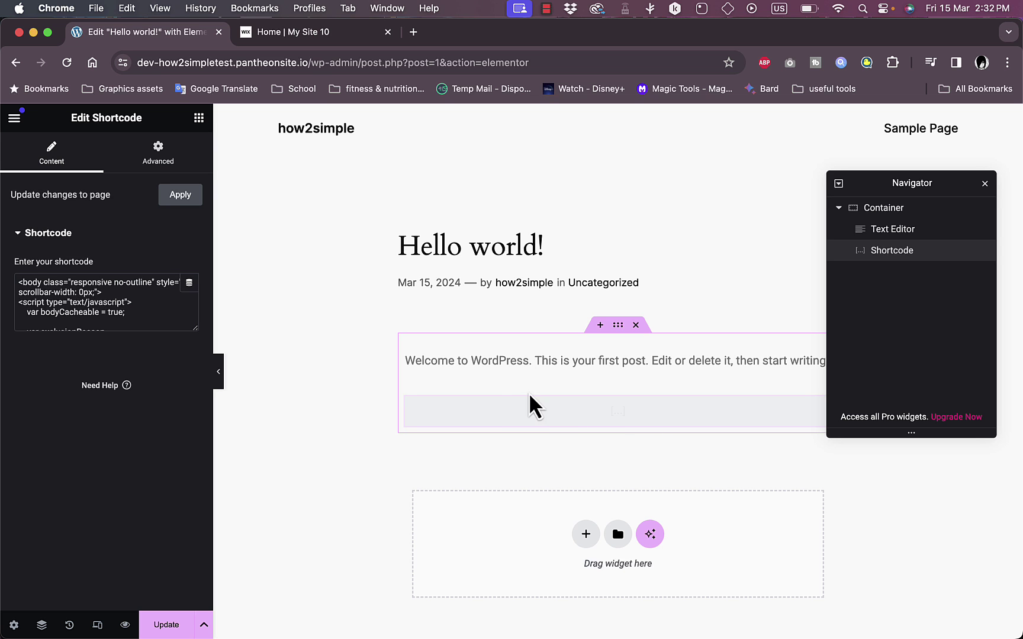
click(308, 35)
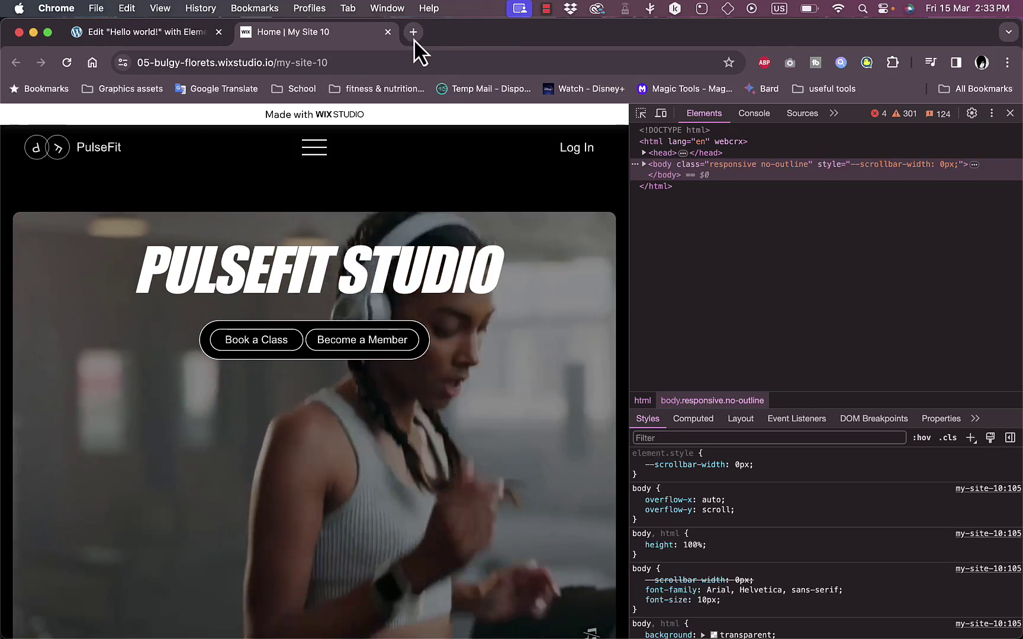
click(413, 36)
Load the Temp Mail website and open Chrome's inspector on the page
click(429, 63)
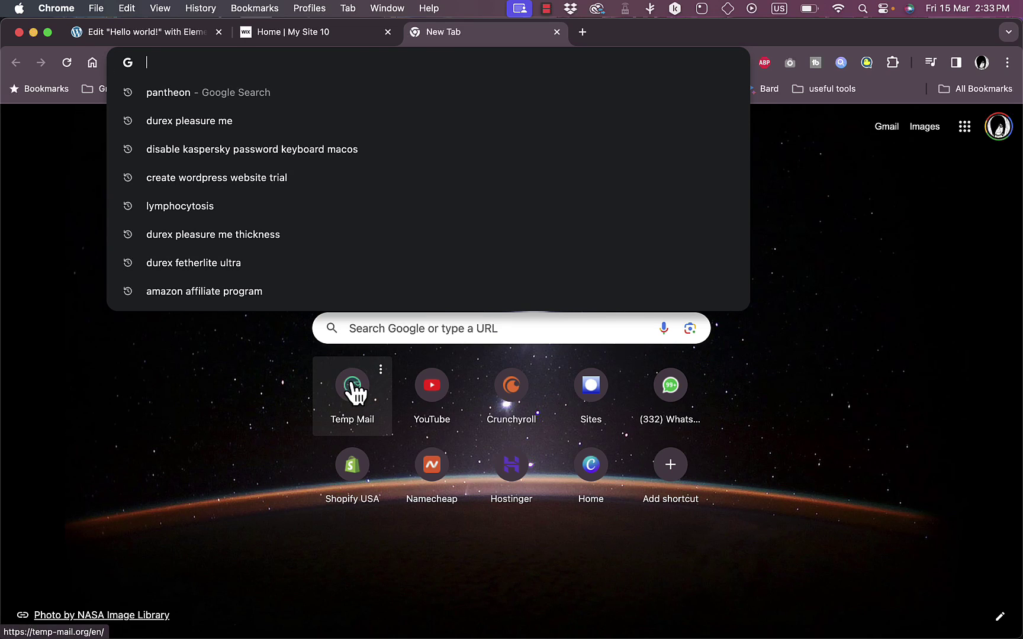
click(352, 388)
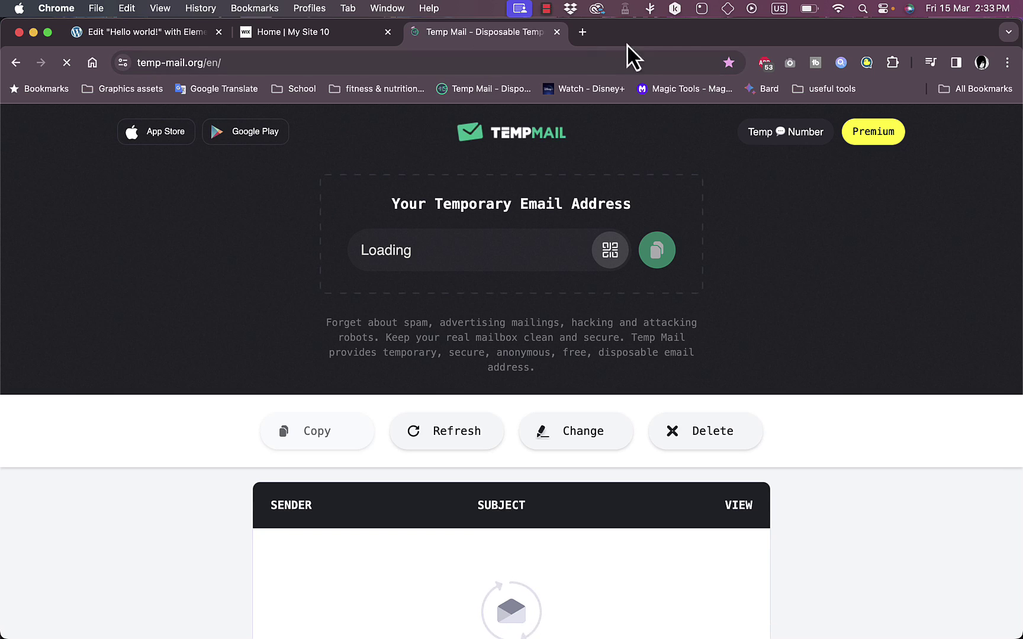
right_click(842, 245)
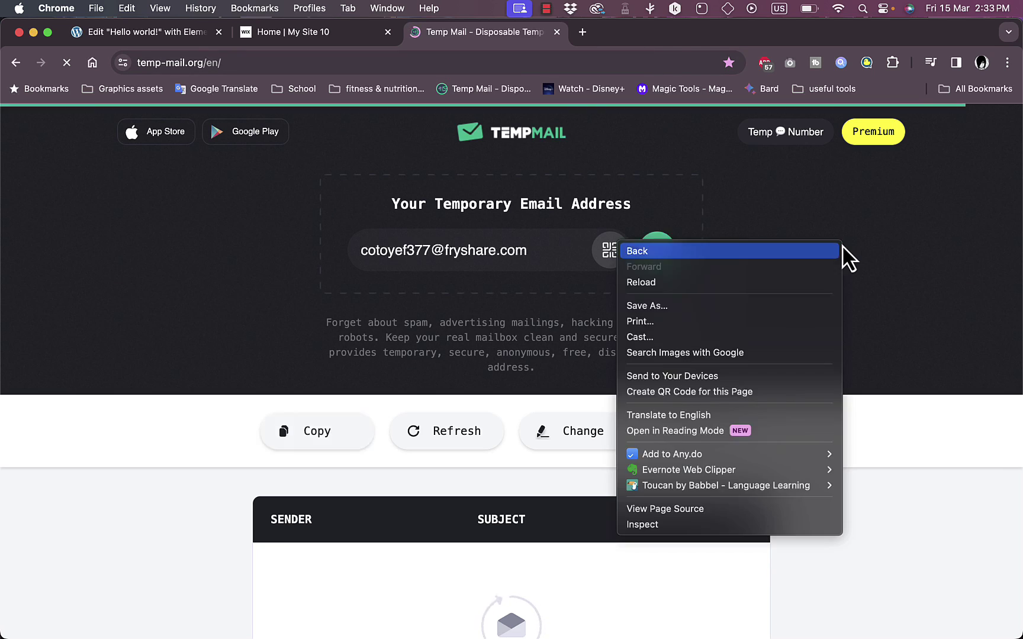
click(738, 522)
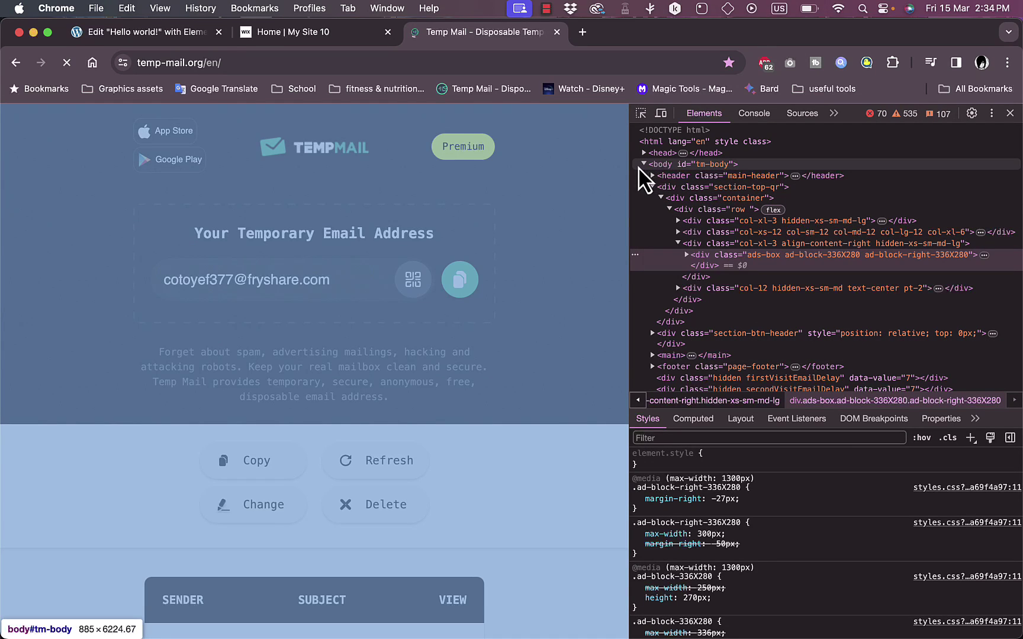
Edit the body element as HTML, select all of its markup to copy, and close the editor
right_click(639, 167)
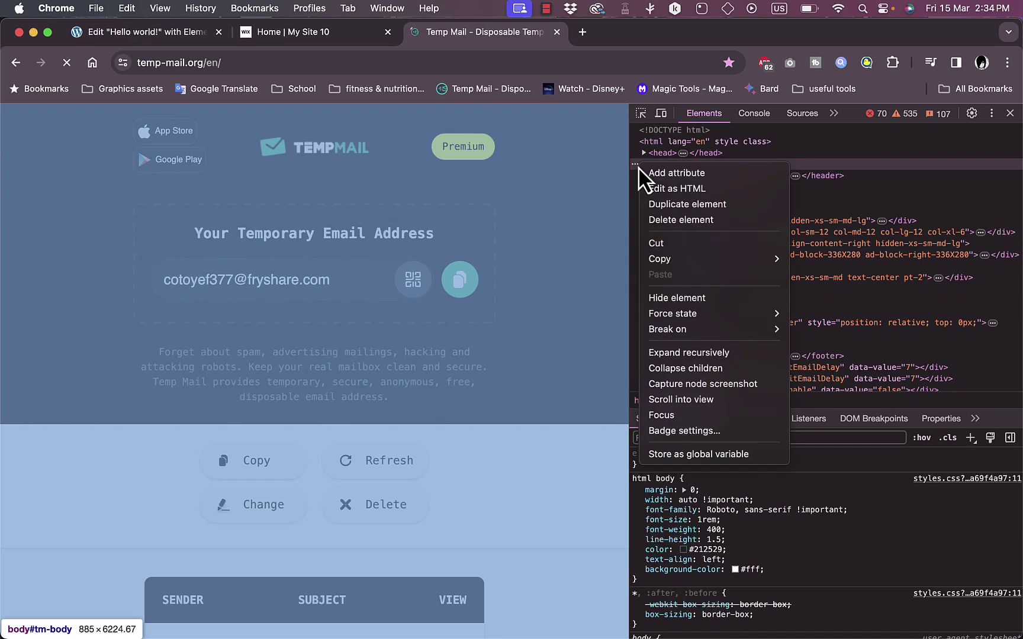
click(679, 188)
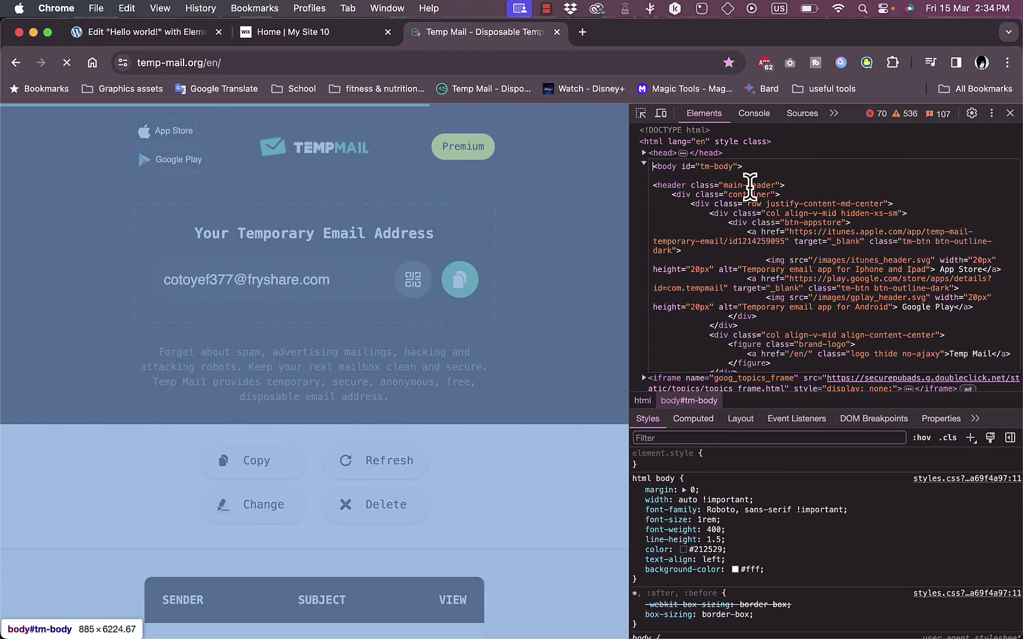
key(super+a)
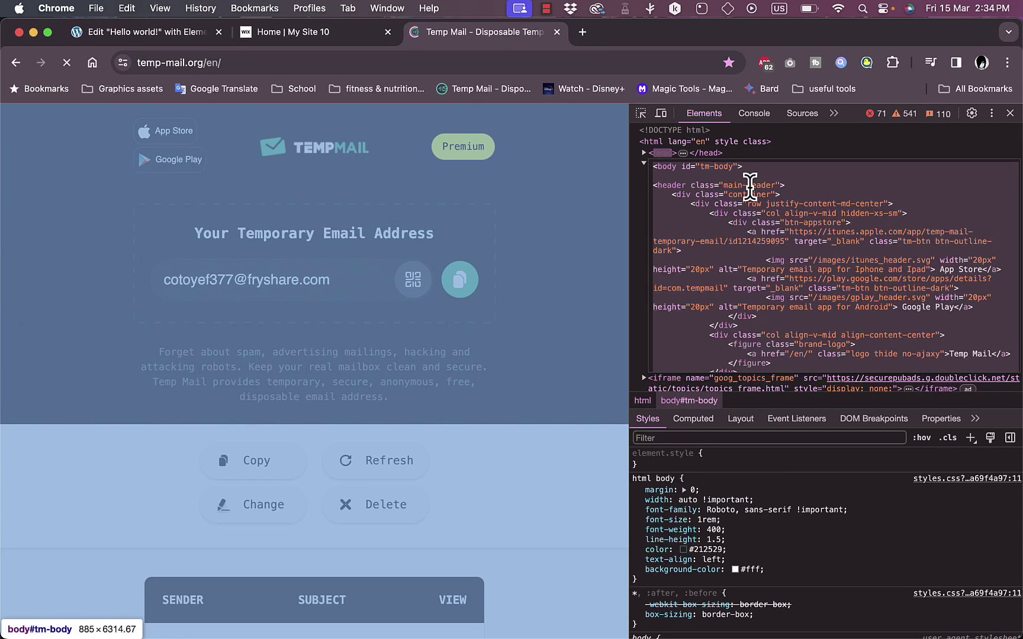
key(Escape)
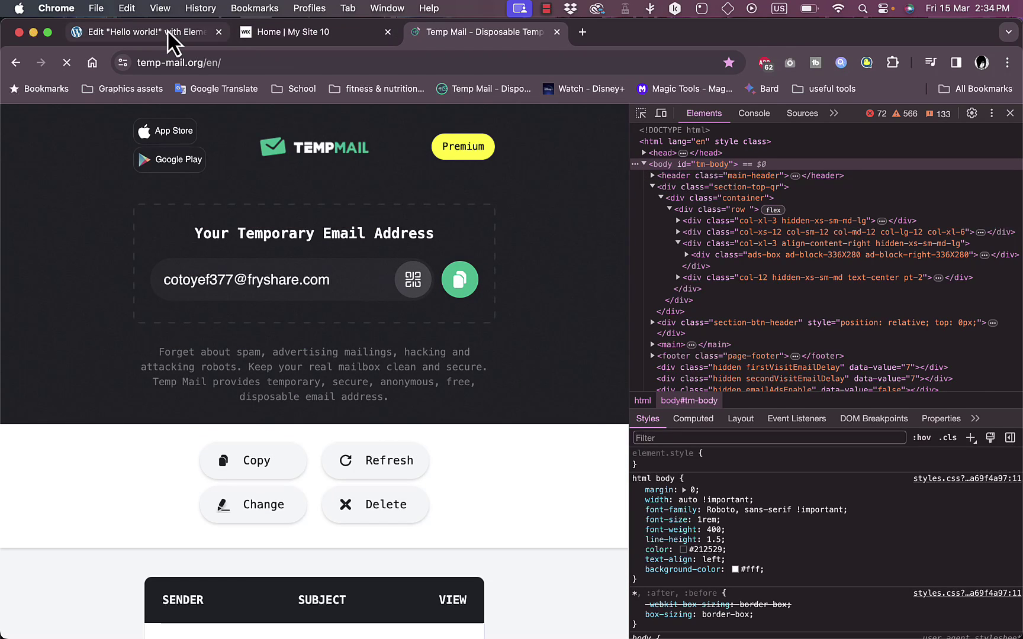
Add a Shortcode widget above the welcome text, paste the Temp Mail HTML, and apply it
click(167, 30)
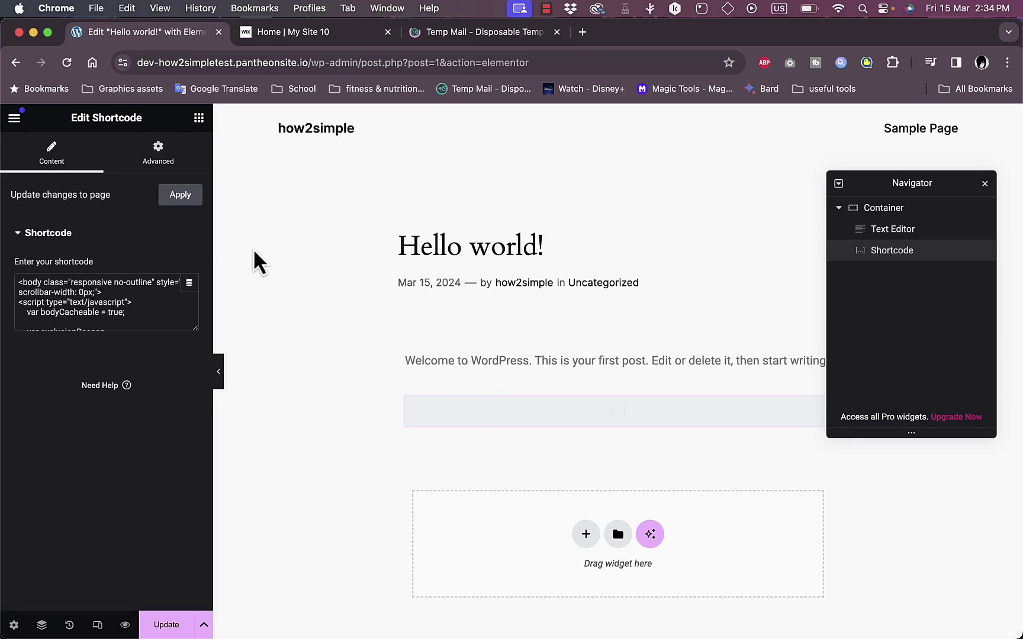
click(178, 195)
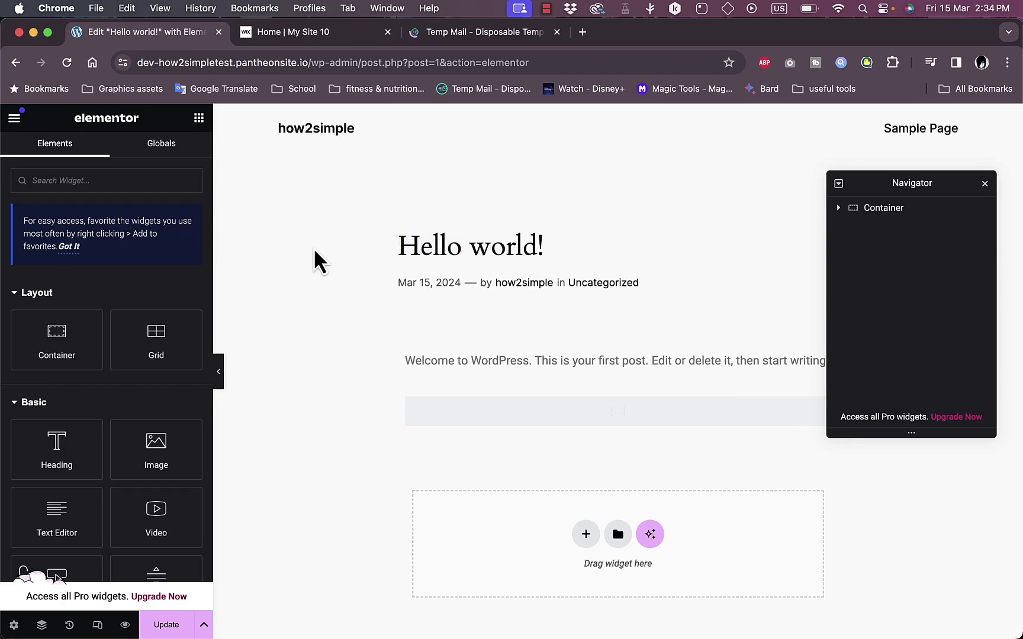
click(98, 186)
text(shortco)
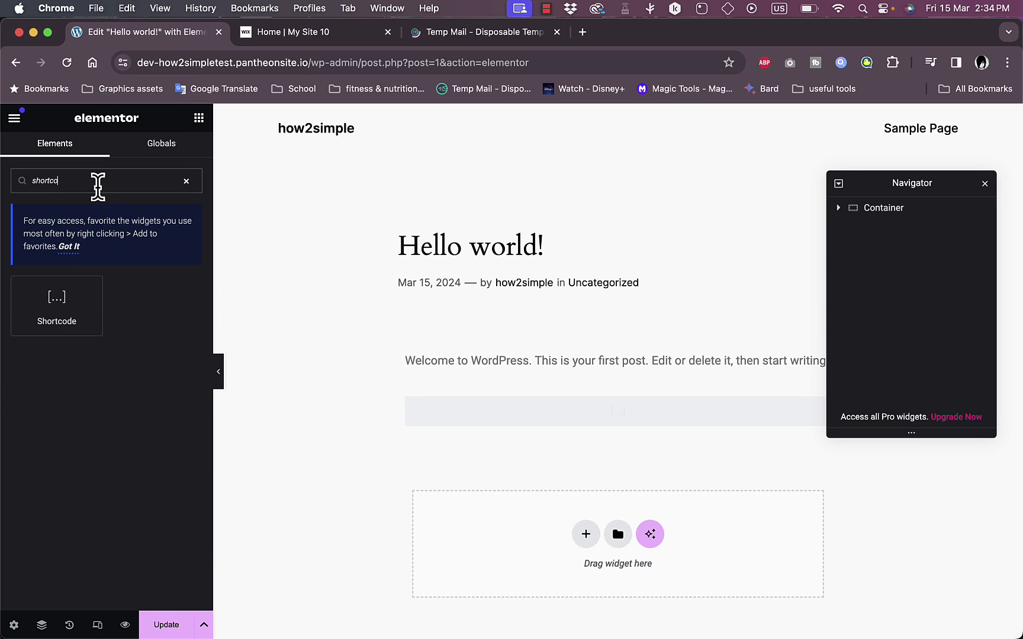
drag(41, 299, 461, 349)
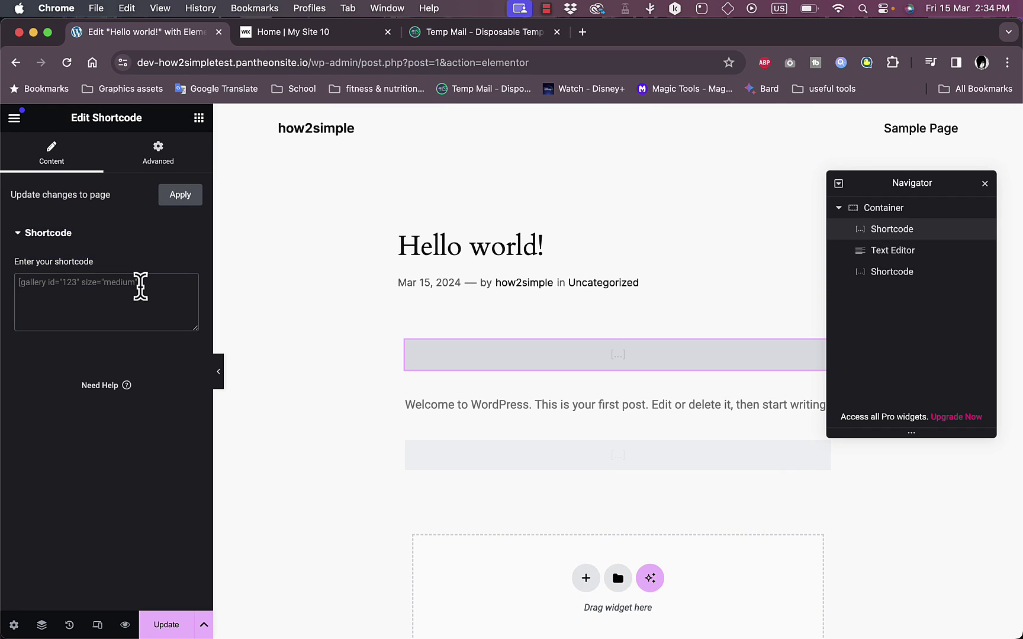
key(super+v)
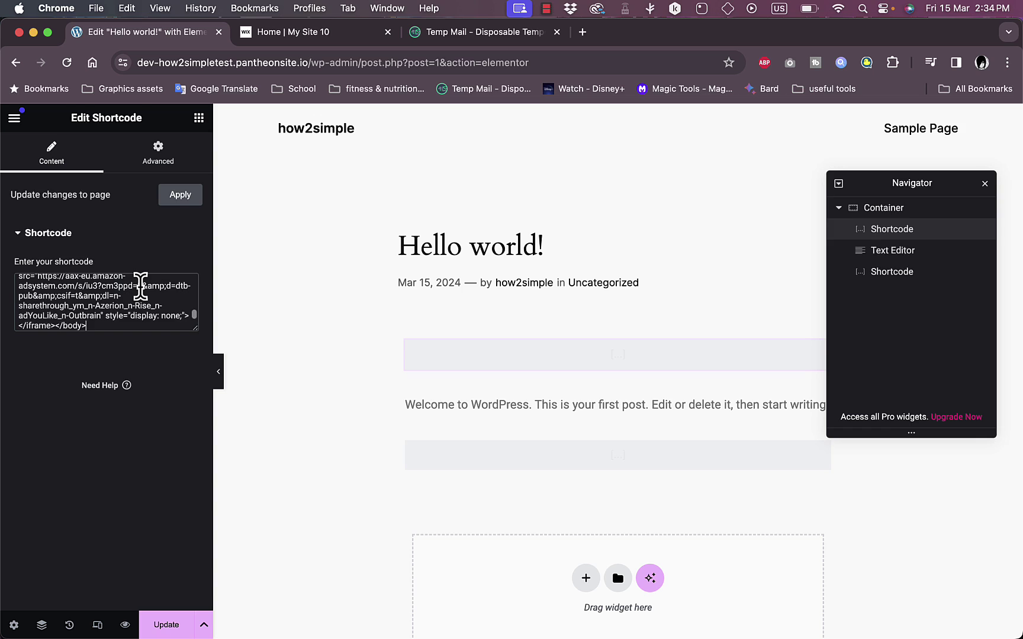
click(184, 198)
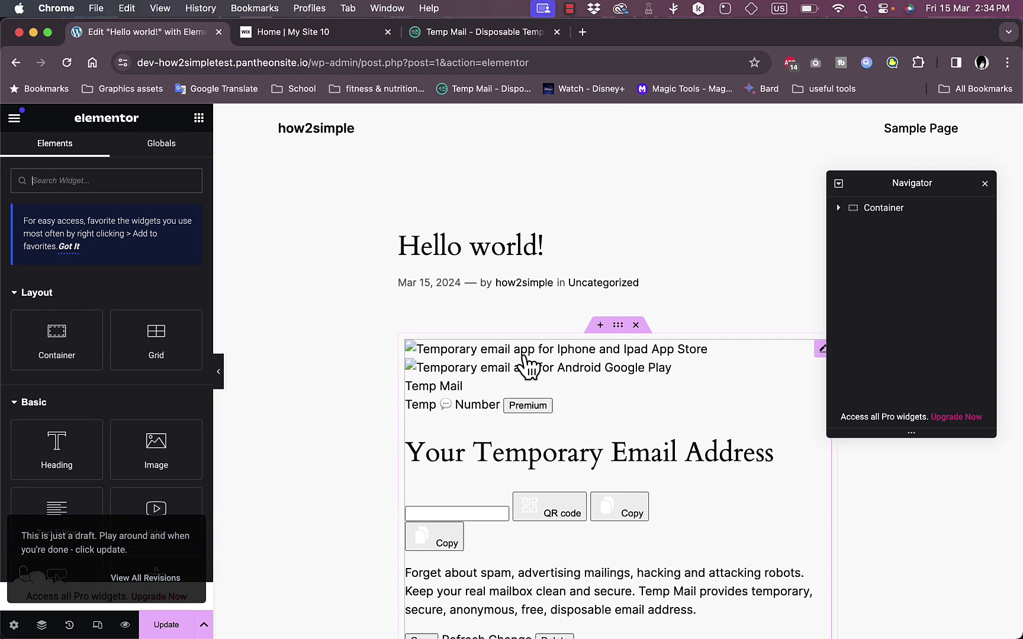
Scroll the preview to check the rendered Temp Mail content, then switch to the PulseFit Wix tab
scroll(527, 366, down, 7)
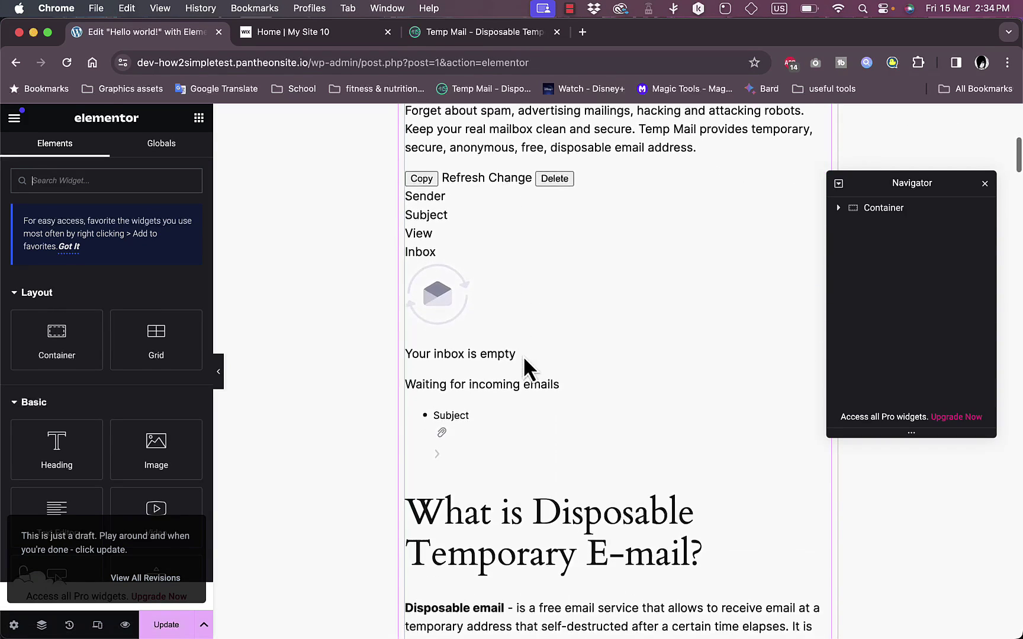
scroll(527, 370, up, 1)
scroll(523, 362, up, 4)
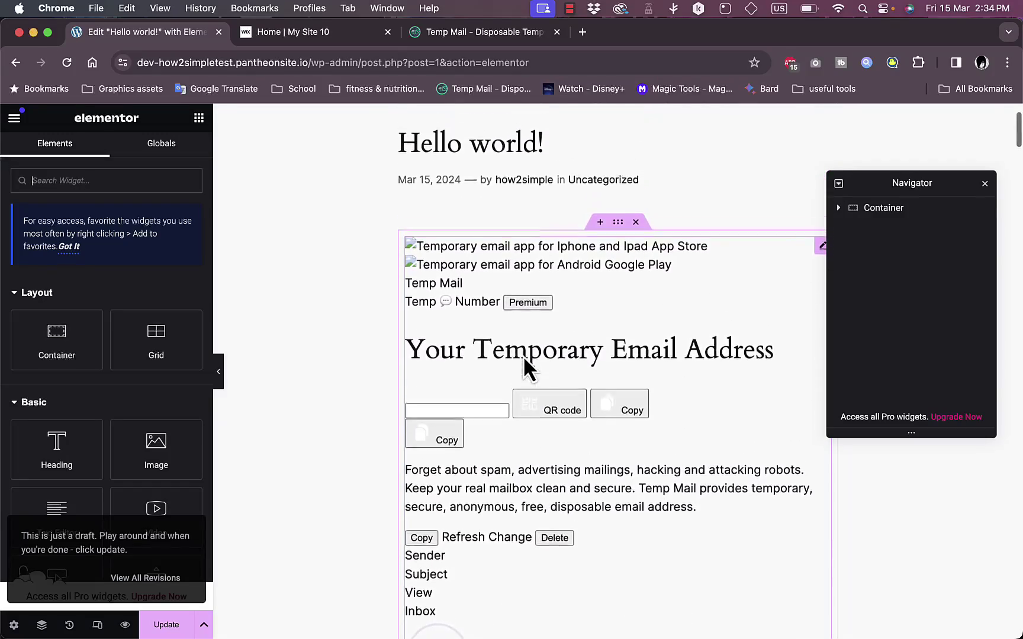
scroll(523, 362, down, 1)
scroll(523, 354, down, 15)
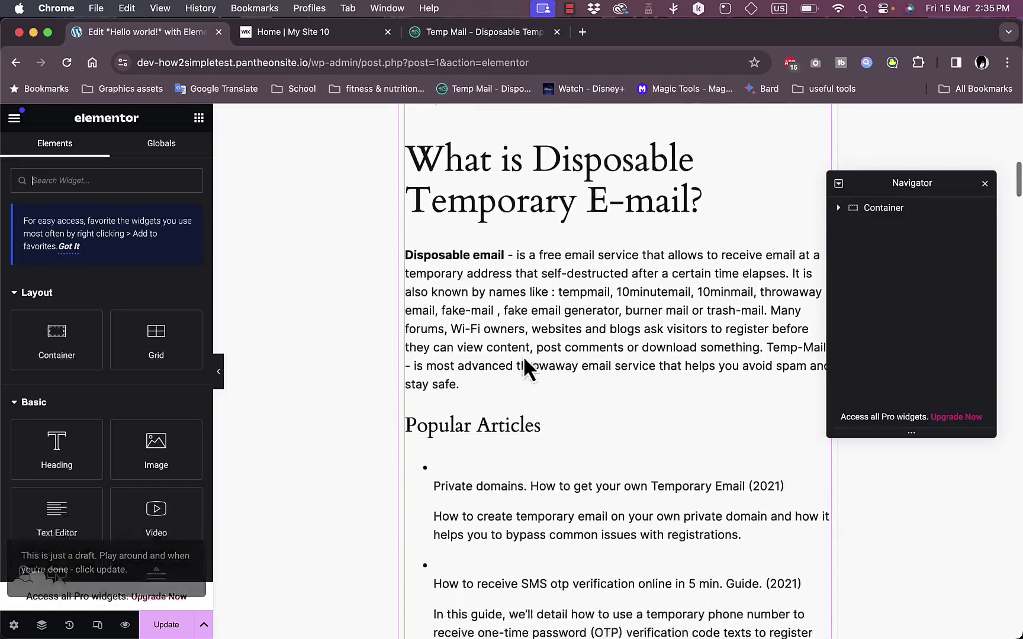
scroll(523, 354, up, 15)
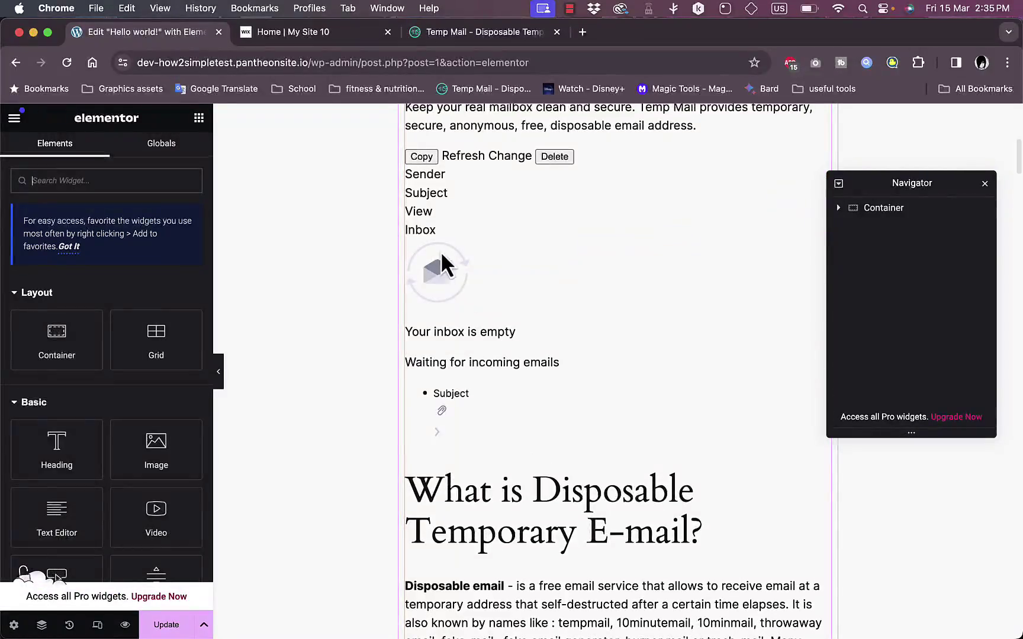
scroll(552, 277, down, 20)
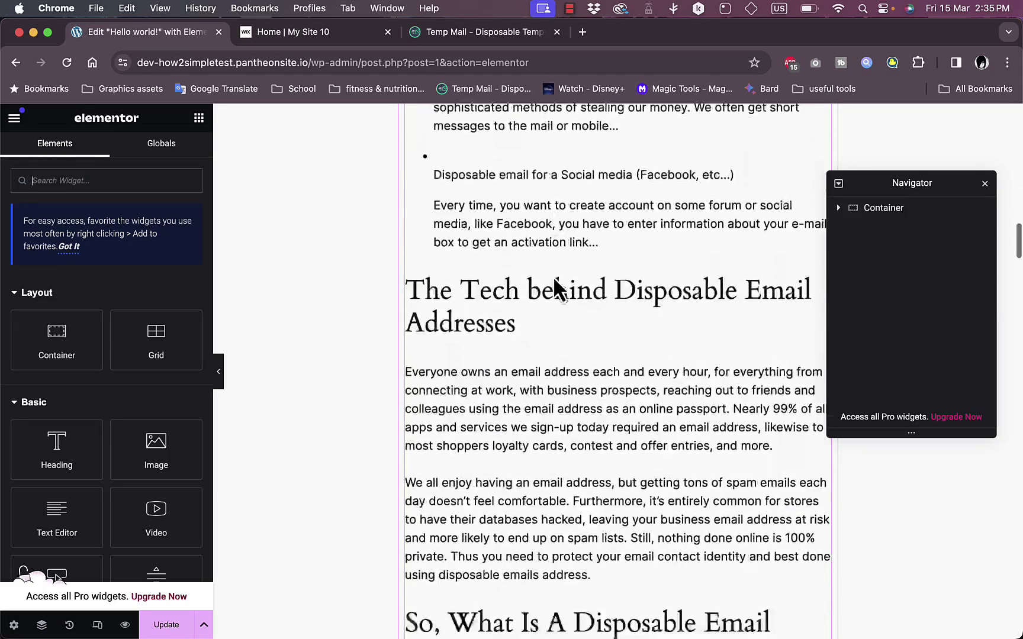
scroll(553, 277, down, 20)
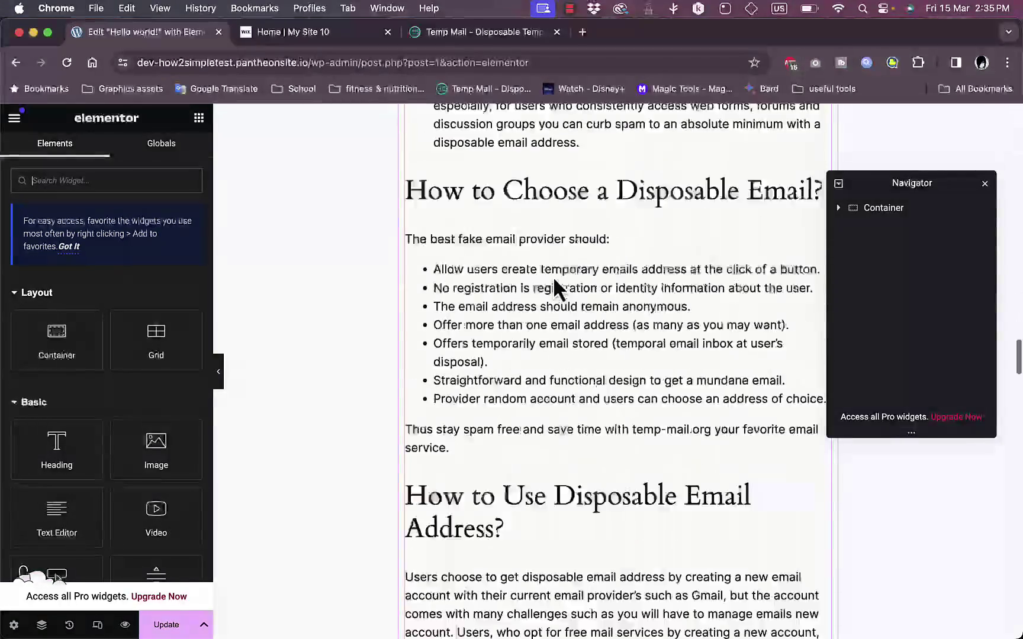
scroll(553, 277, down, 20)
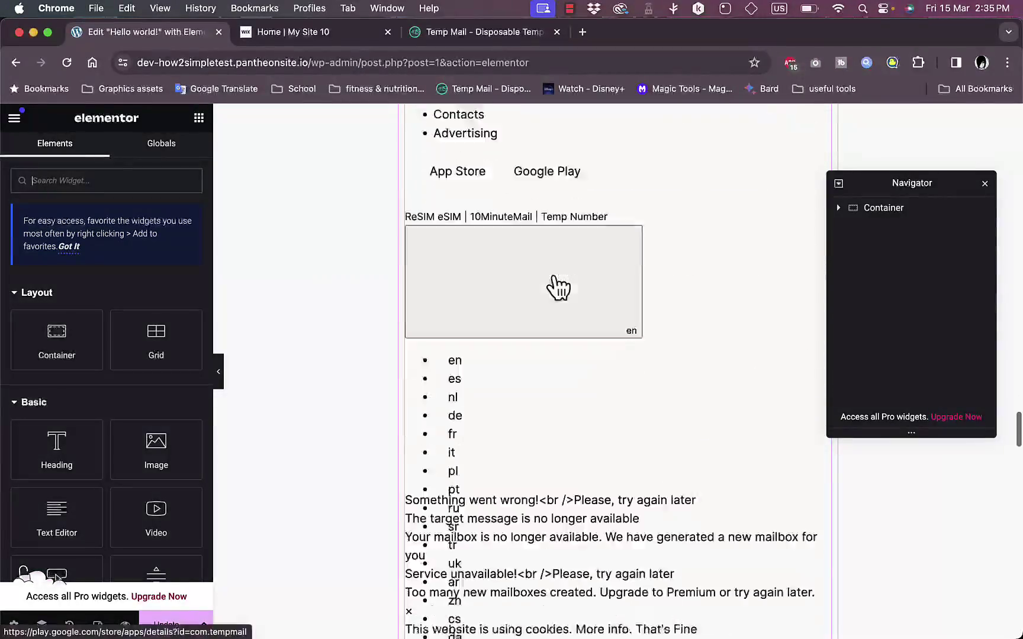
scroll(557, 288, down, 2)
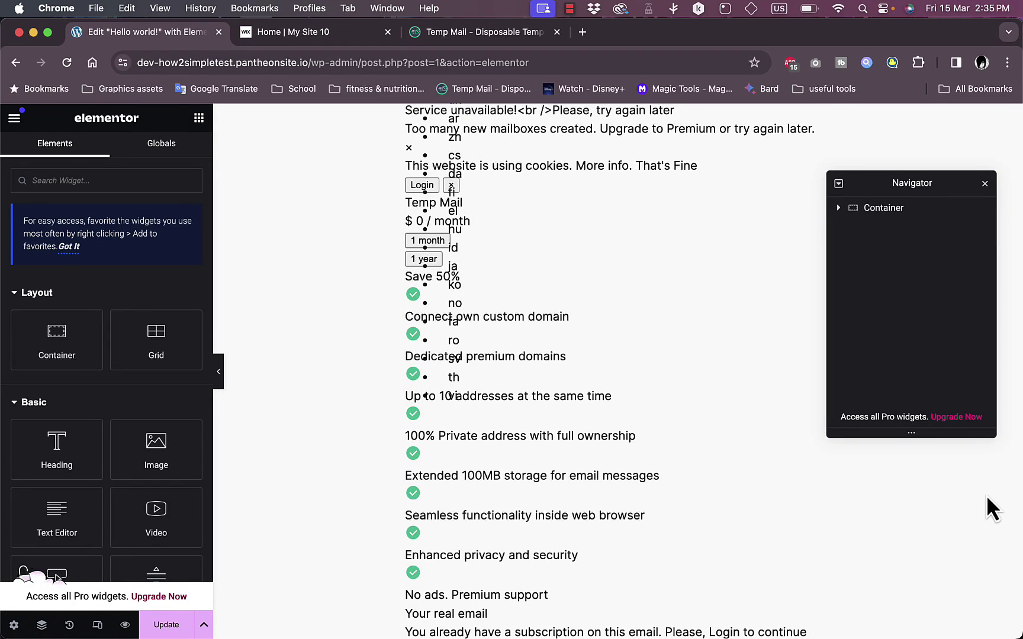
click(338, 36)
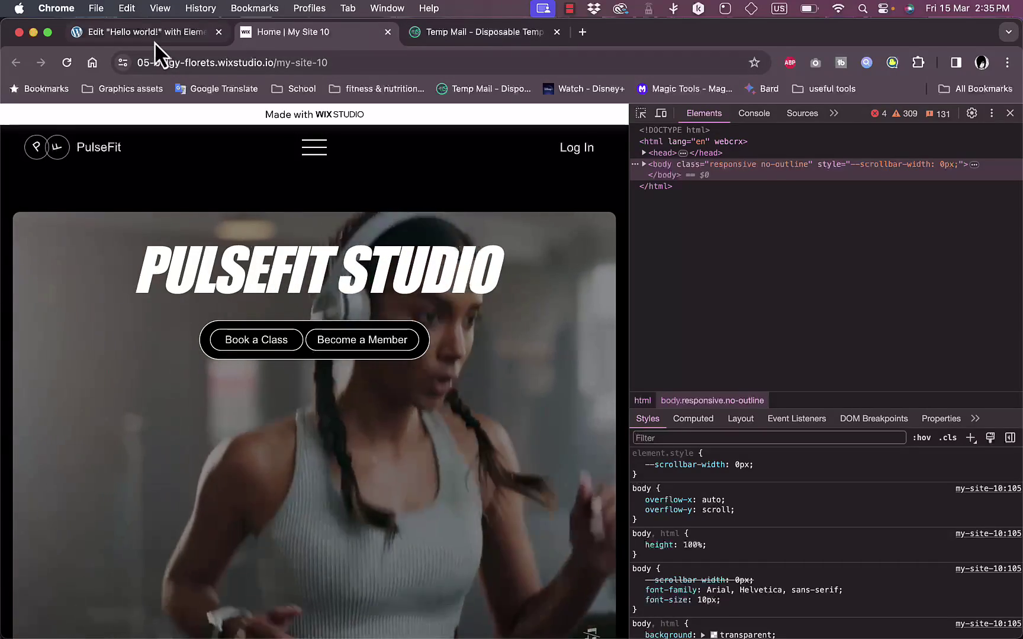
Switch back to the Elementor post editor tab
click(154, 40)
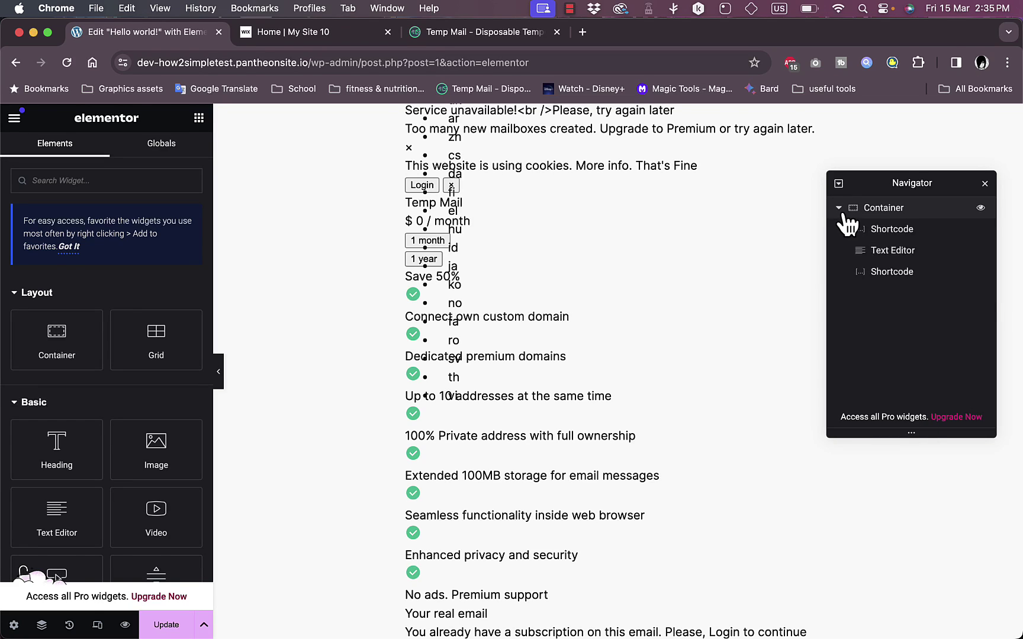
Select the second Shortcode widget and scroll the preview to review the rendered Temp Mail and PulseFit content
click(897, 273)
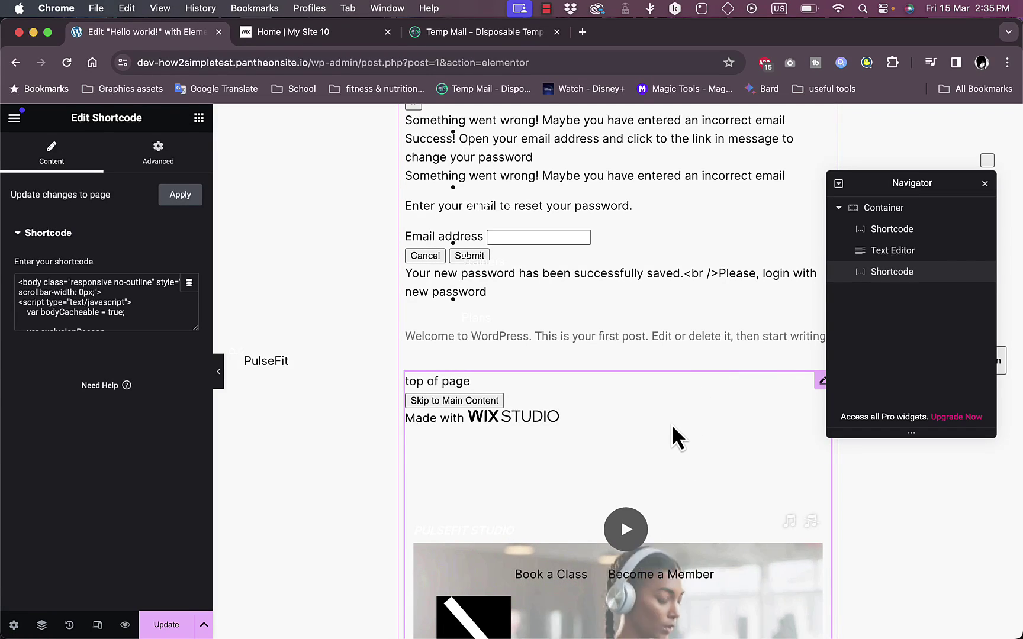
scroll(677, 425, down, 5)
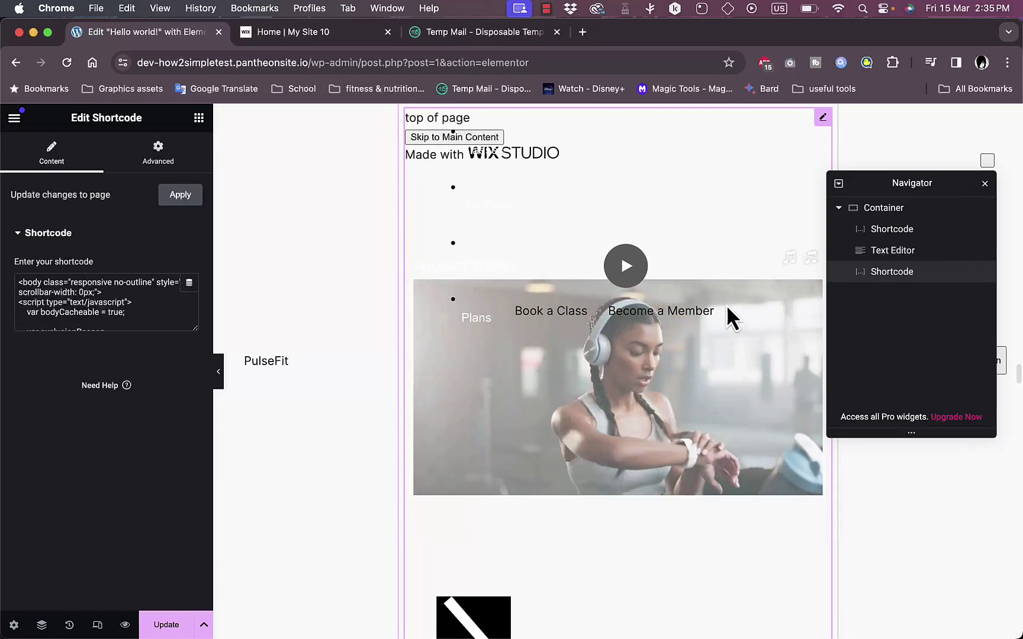
scroll(727, 308, up, 15)
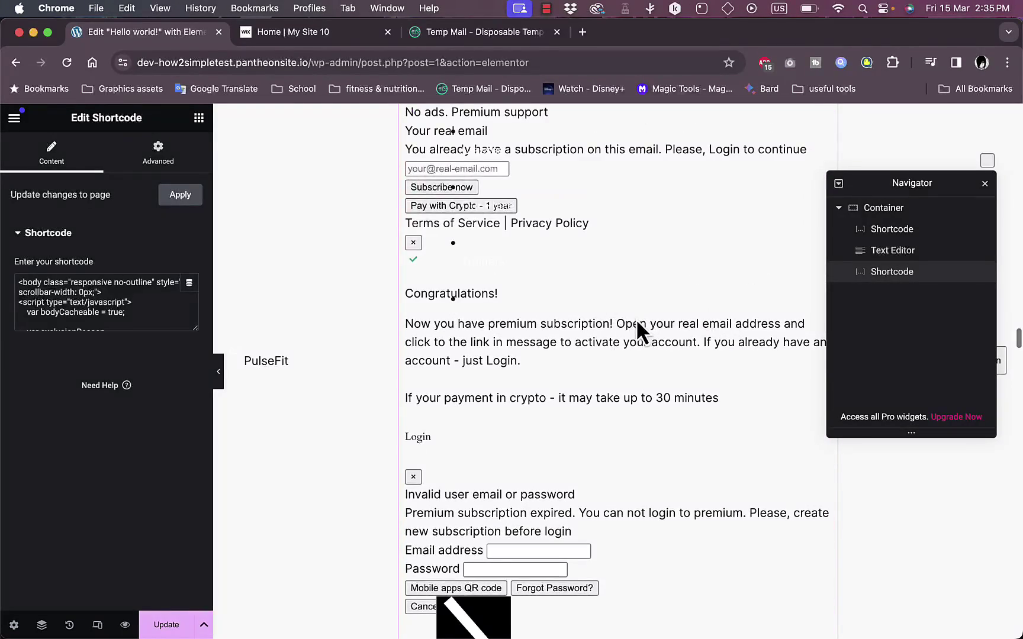
scroll(638, 319, down, 19)
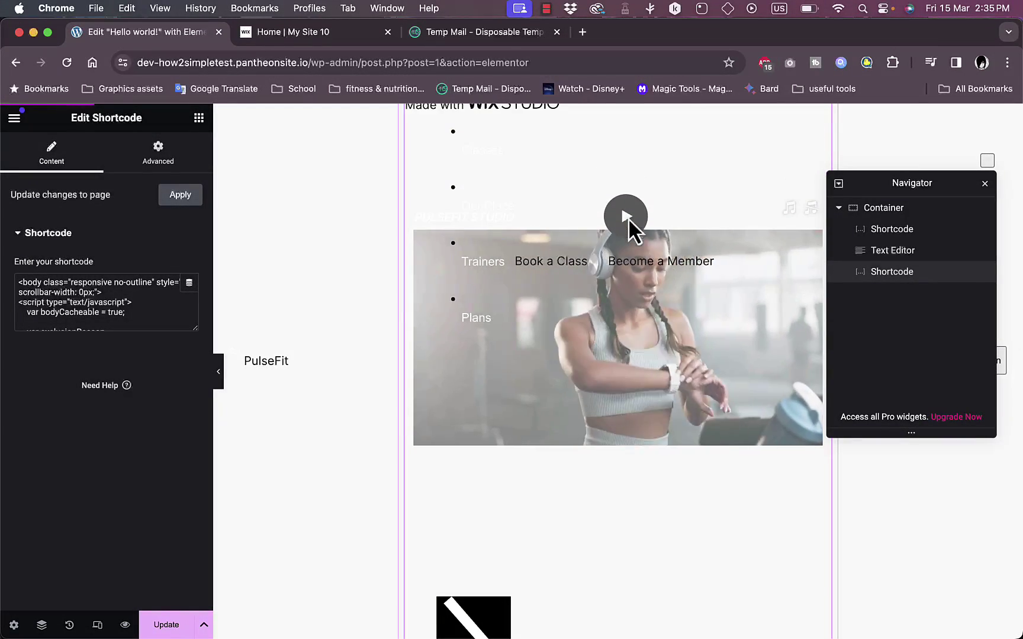
scroll(629, 225, down, 5)
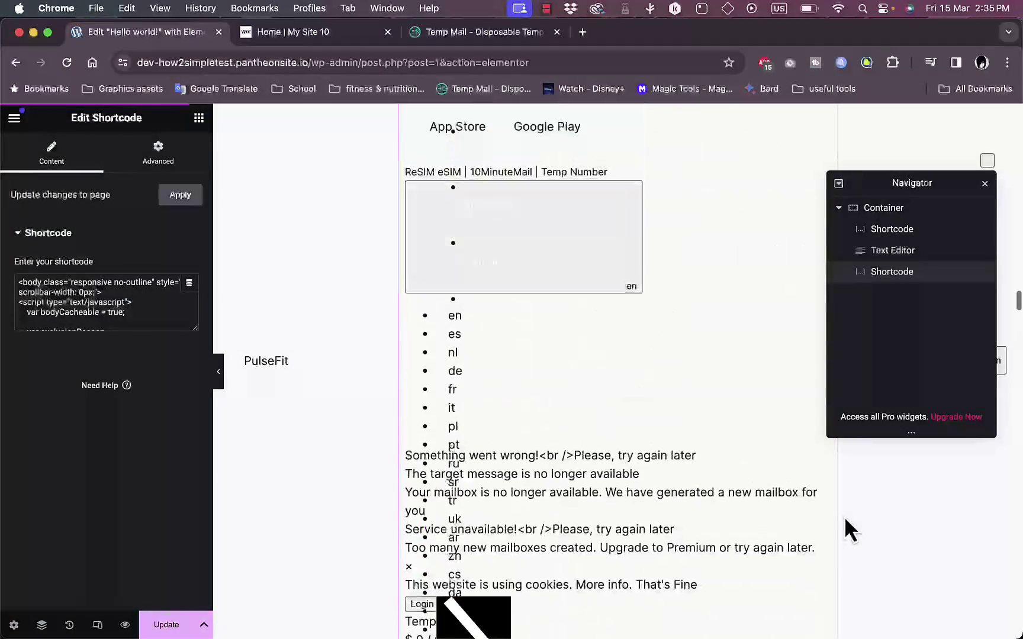
scroll(844, 516, up, 15)
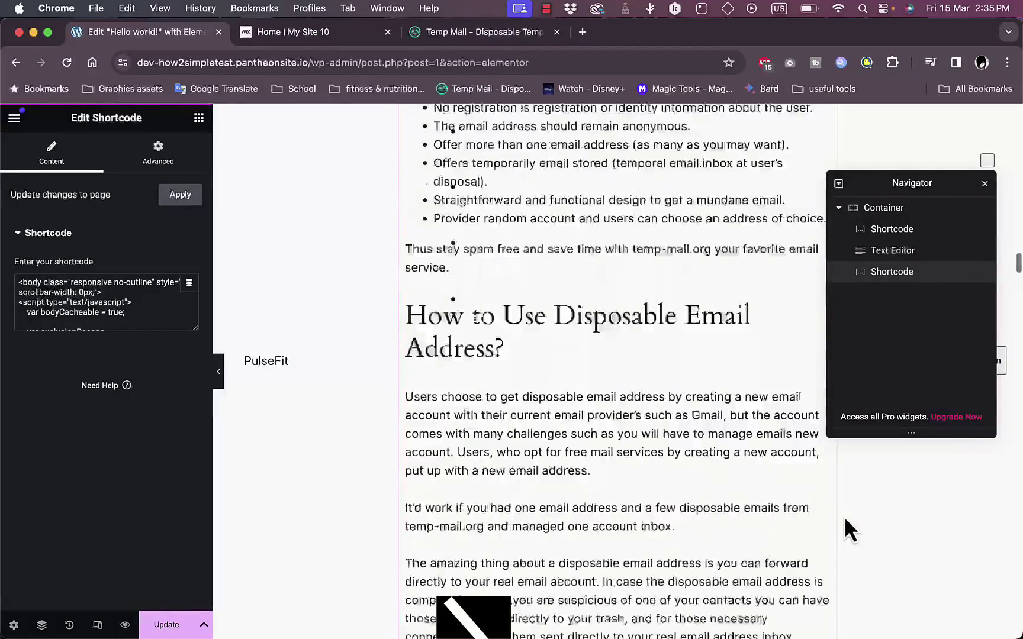
scroll(845, 520, down, 20)
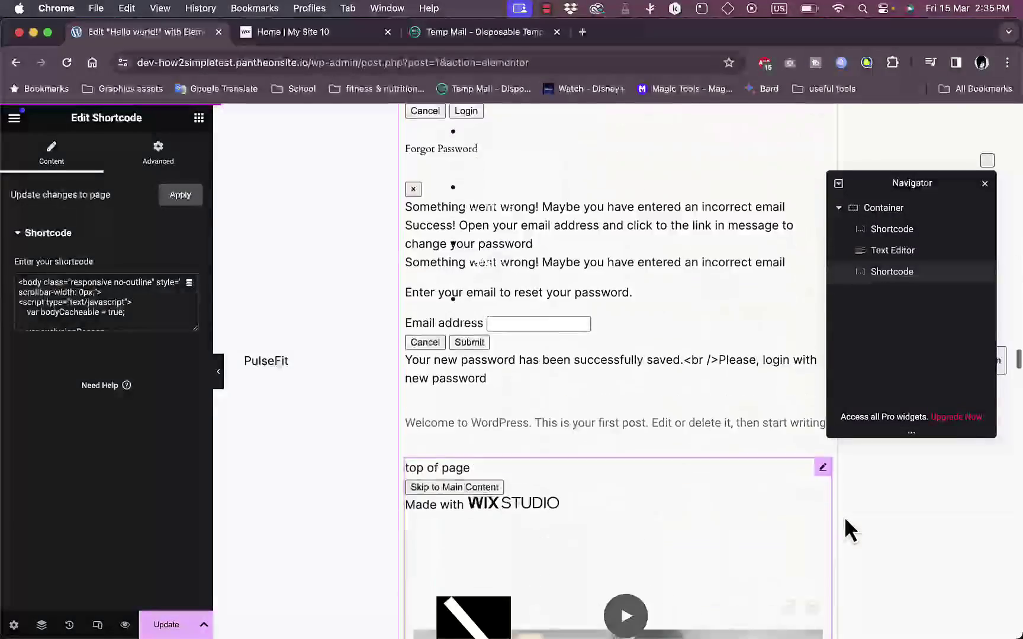
scroll(844, 517, down, 10)
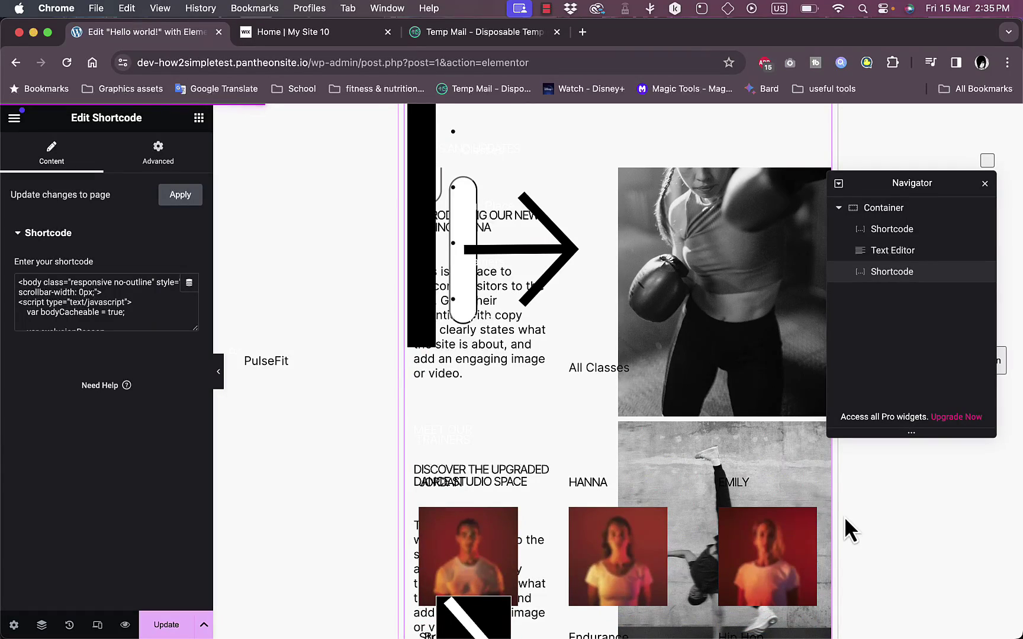
scroll(844, 517, down, 5)
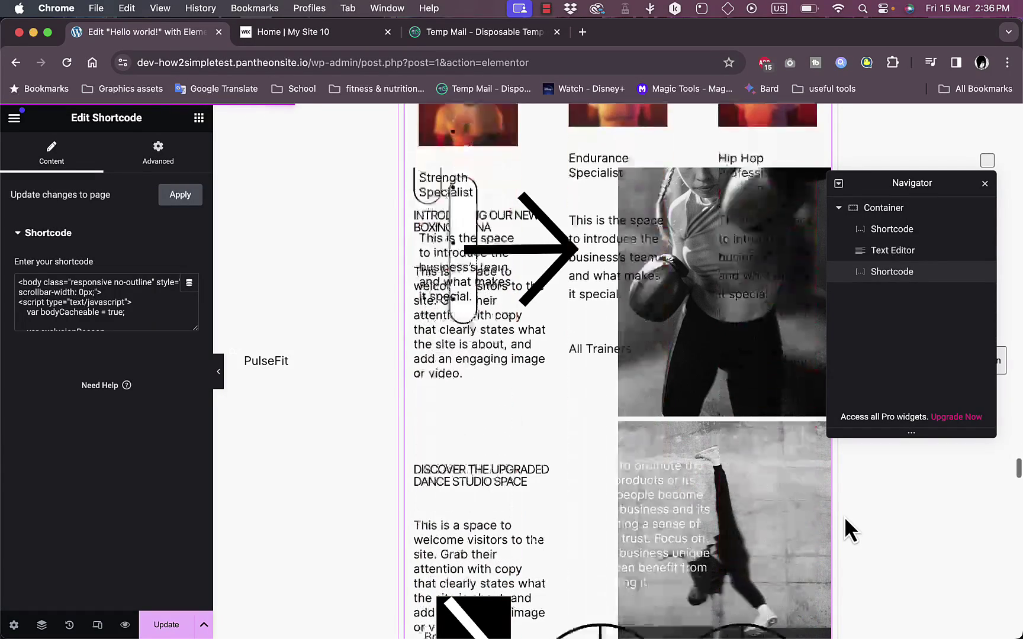
scroll(844, 516, up, 5)
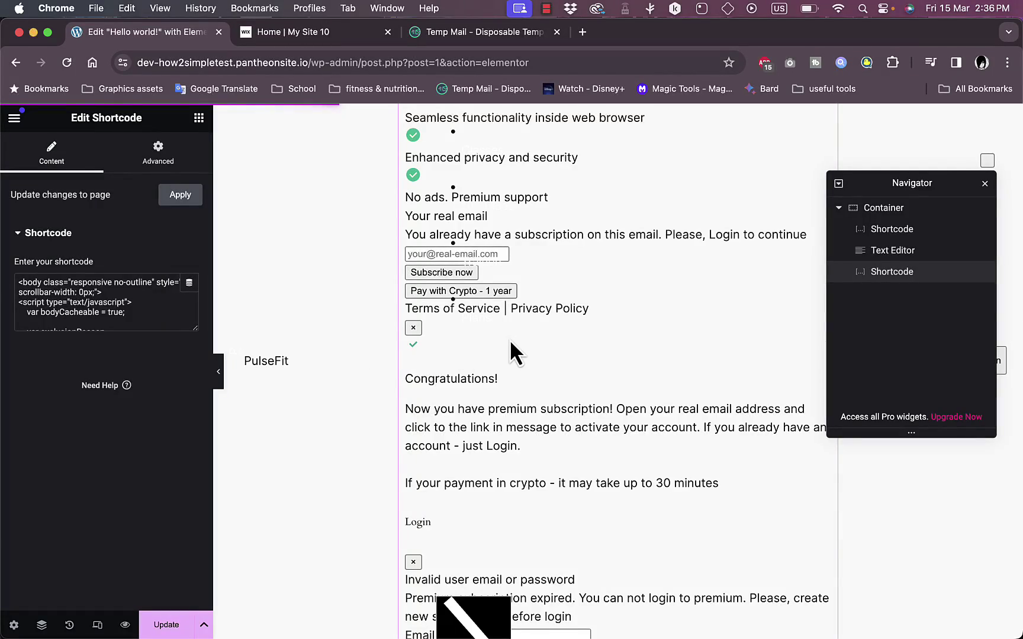
scroll(510, 338, up, 15)
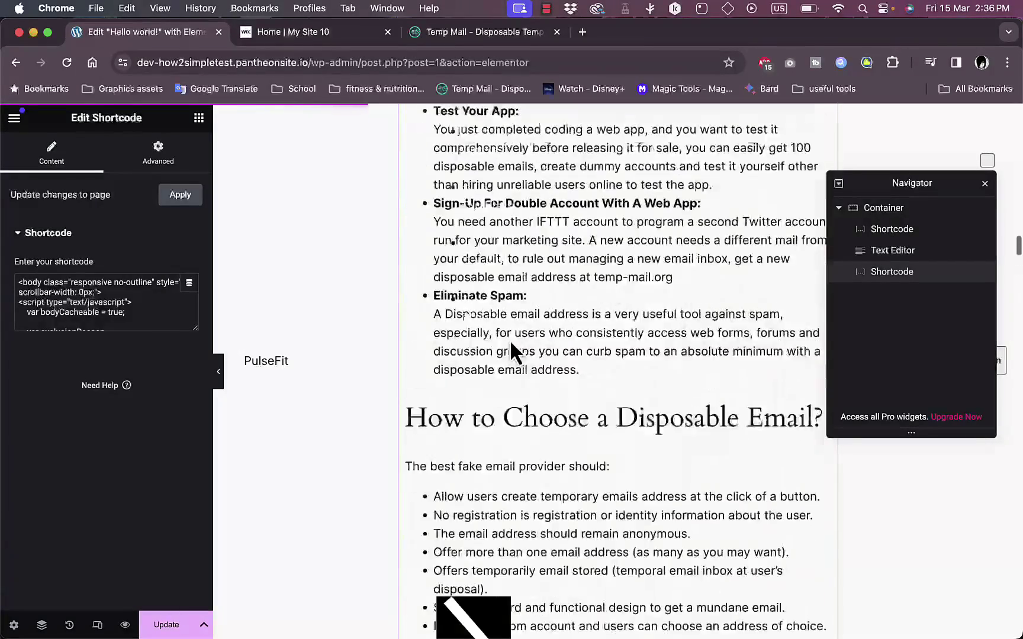
scroll(510, 339, up, 15)
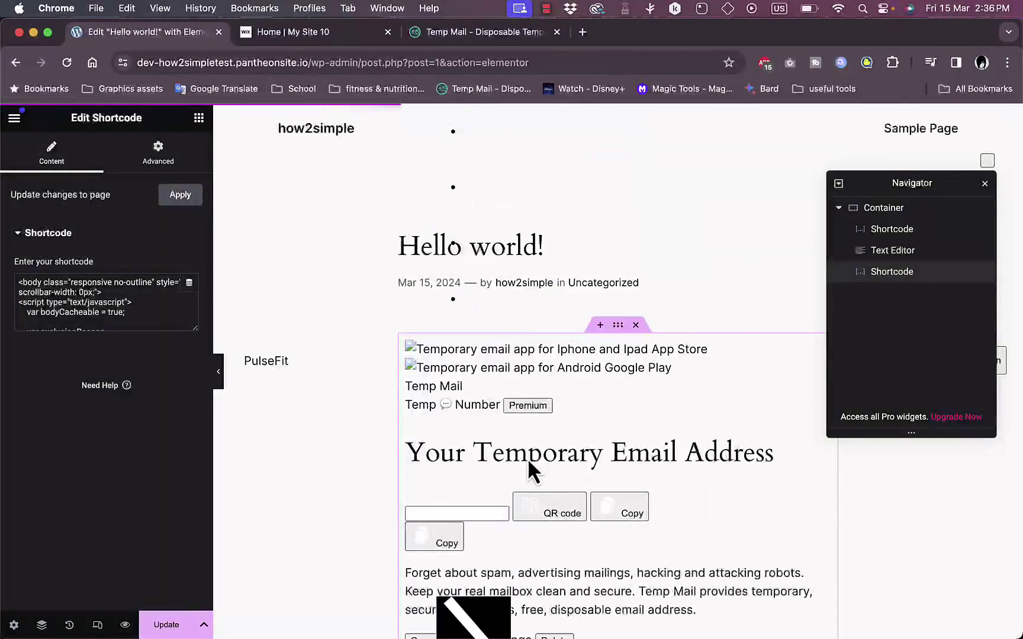